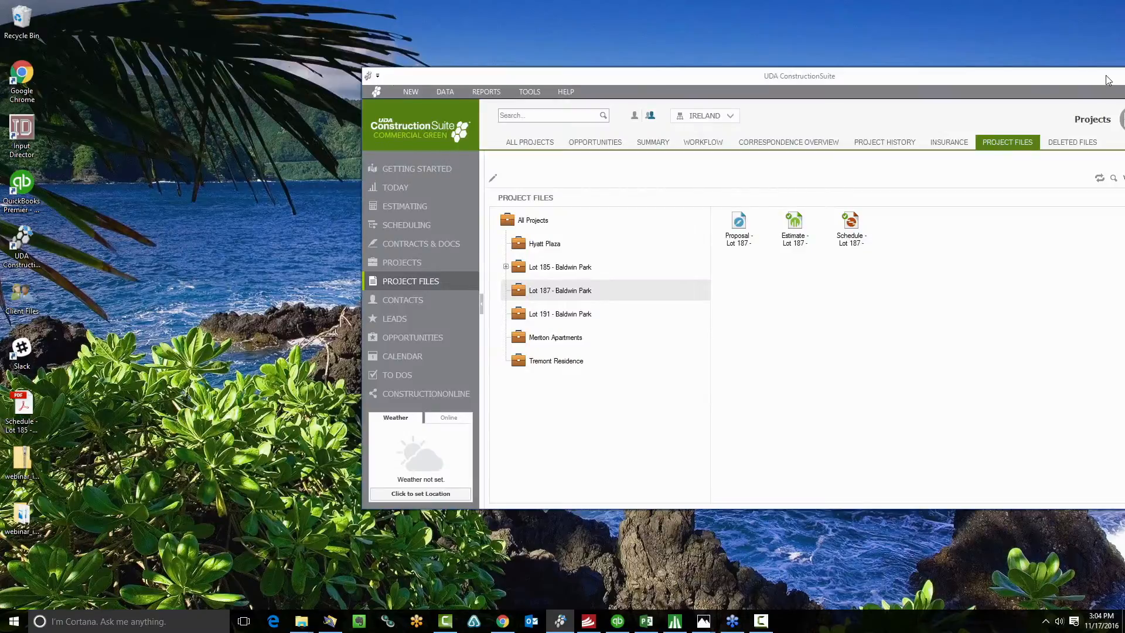
# Step: Start an import from online services into the Lot 187 - Baldwin Park project files and list the Google Drive contents
pyautogui.moveTo(951, 79); pyautogui.dragTo(697, 1)
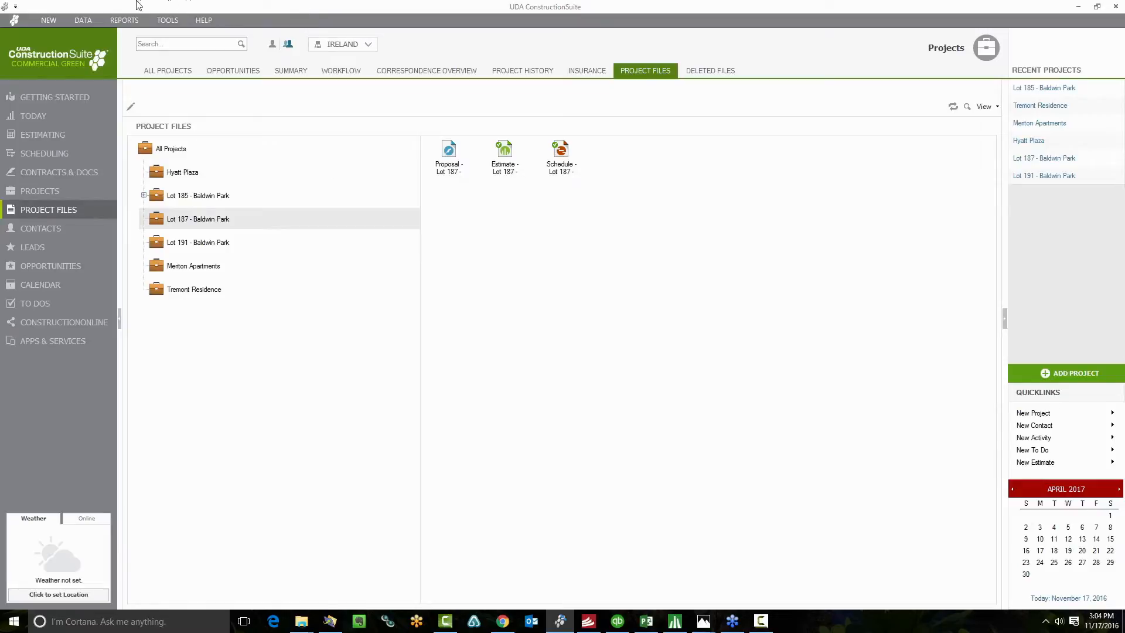
pyautogui.click(65, 97)
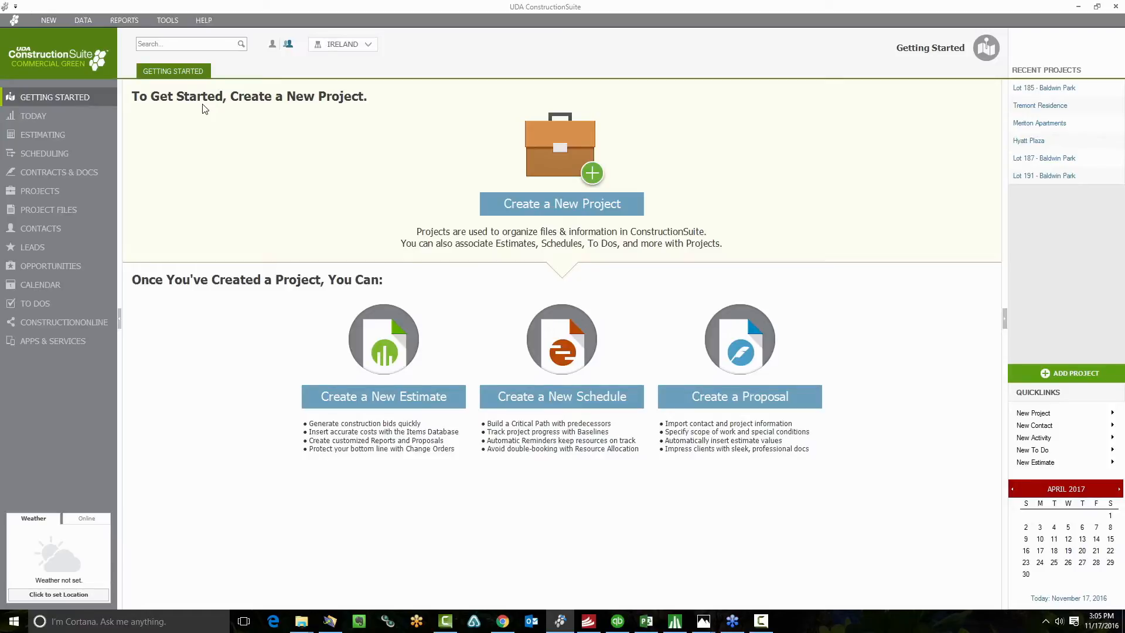
pyautogui.click(36, 216)
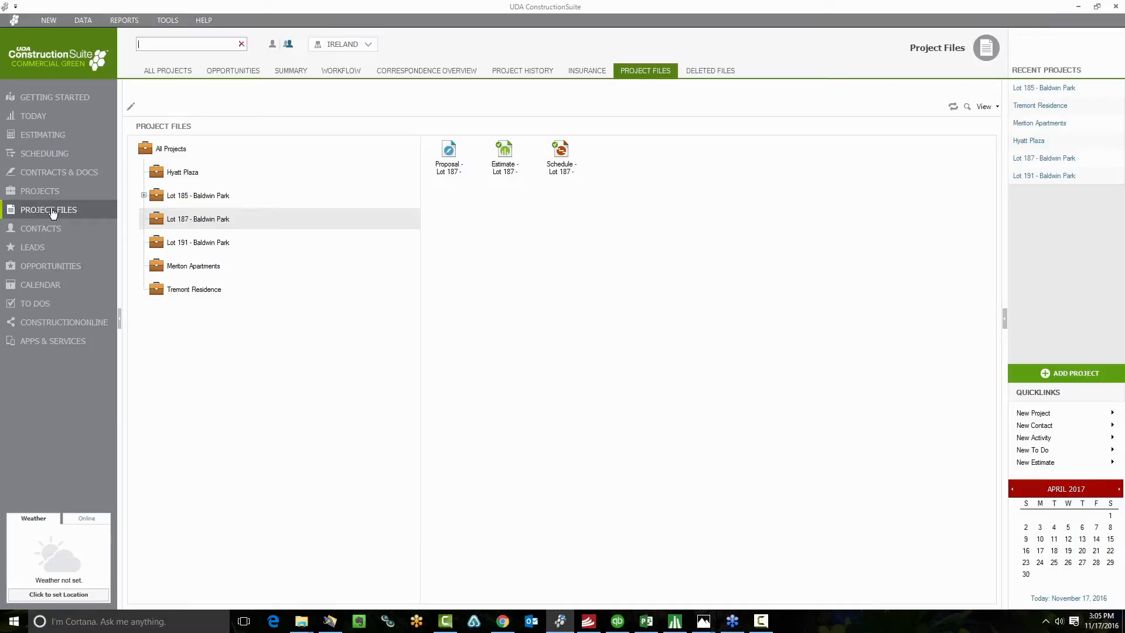
pyautogui.rightClick(557, 341)
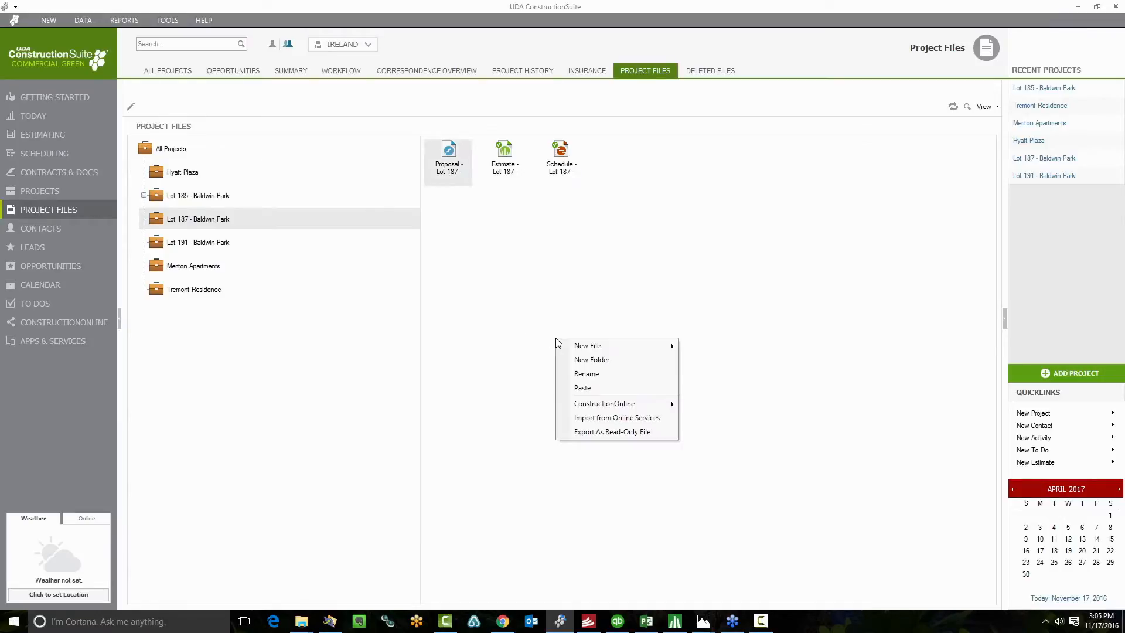
pyautogui.click(603, 418)
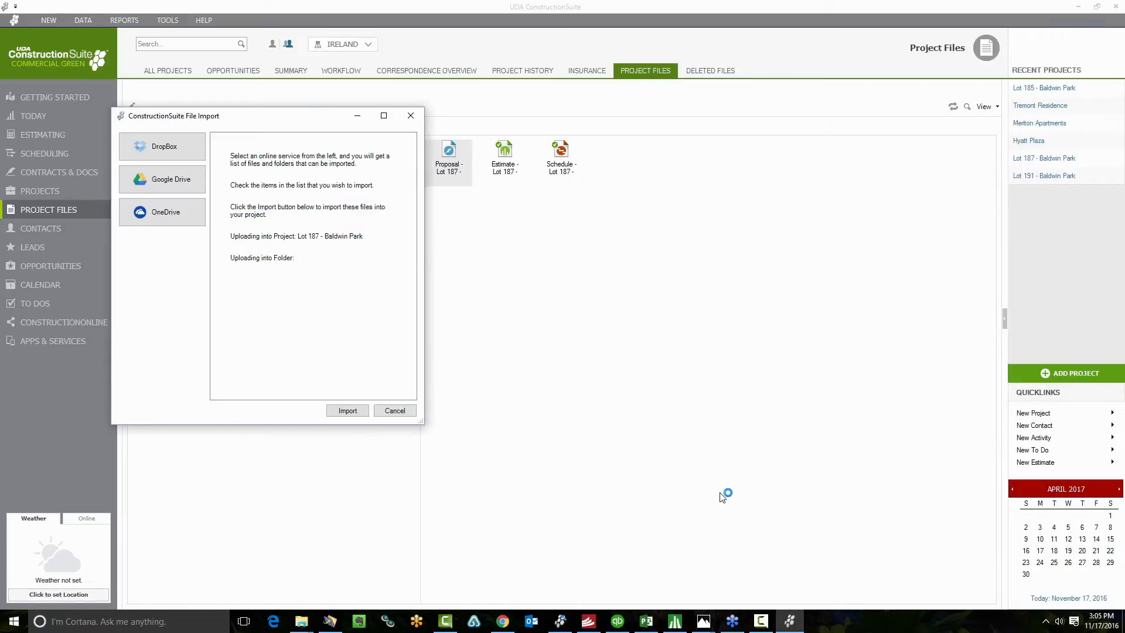
pyautogui.click(188, 185)
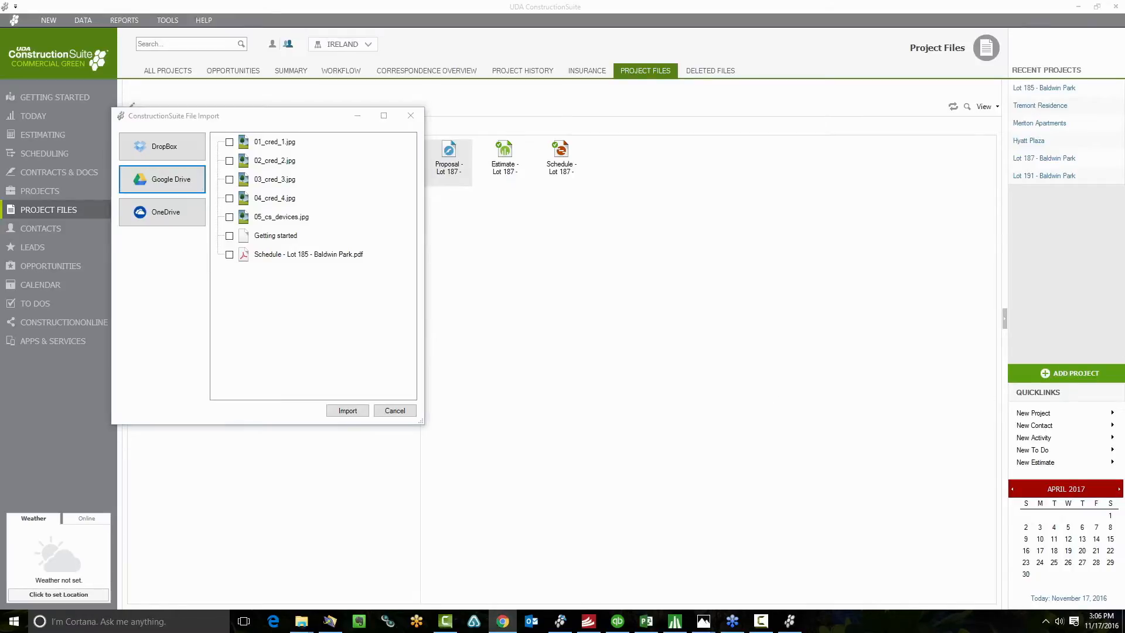
# Step: Import 01_cred_1.jpg, 02_cred_2.jpg and 03_cred_3.jpg from Google Drive into the Lot 187 - Baldwin Park project
pyautogui.moveTo(1124, 188); pyautogui.dragTo(947, 135)
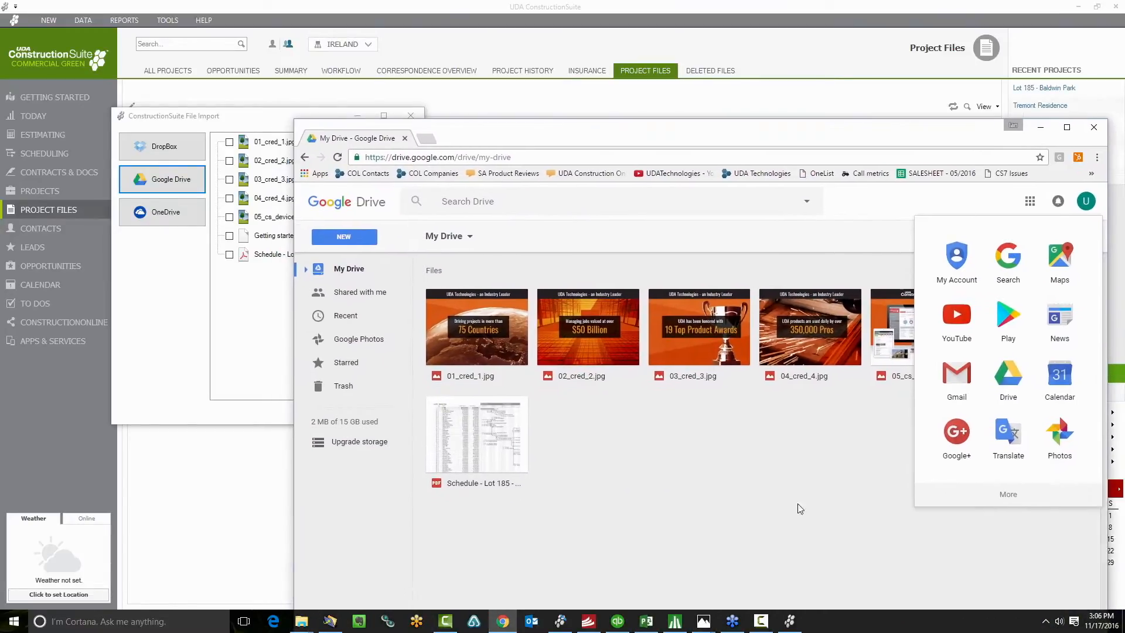
pyautogui.click(677, 497)
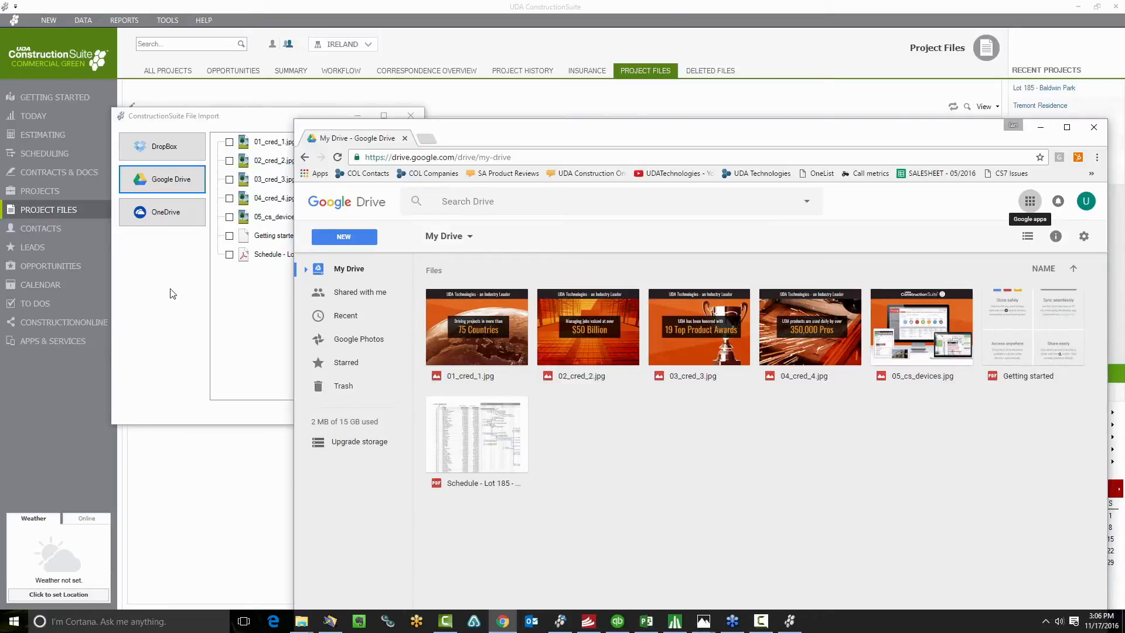
pyautogui.click(232, 151)
pyautogui.click(229, 142)
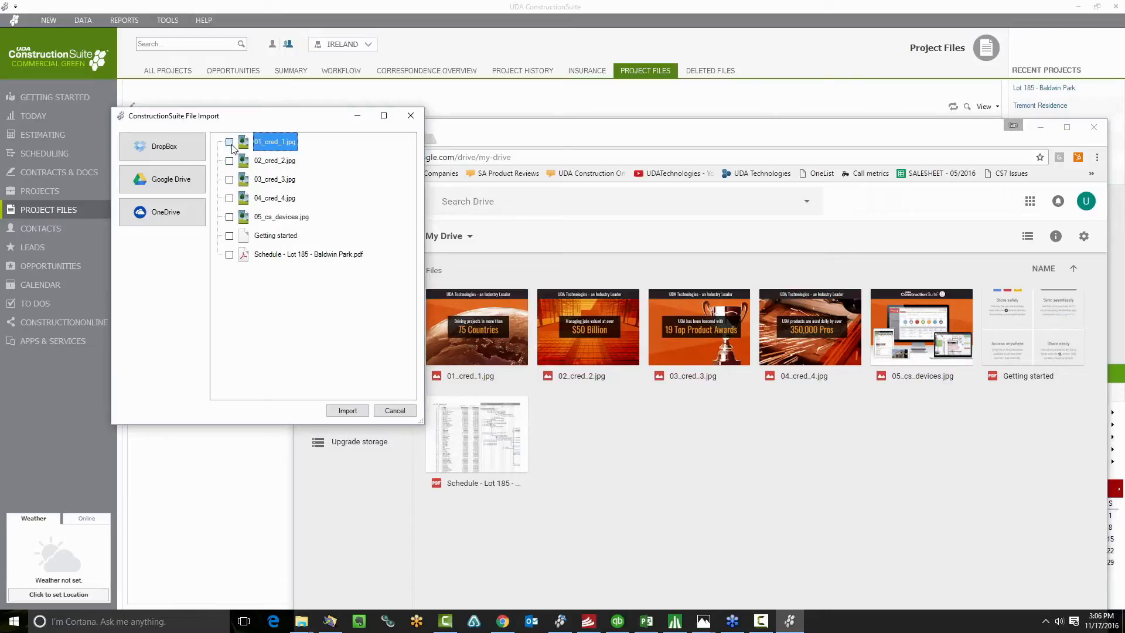
pyautogui.click(229, 160)
pyautogui.click(229, 179)
pyautogui.click(347, 411)
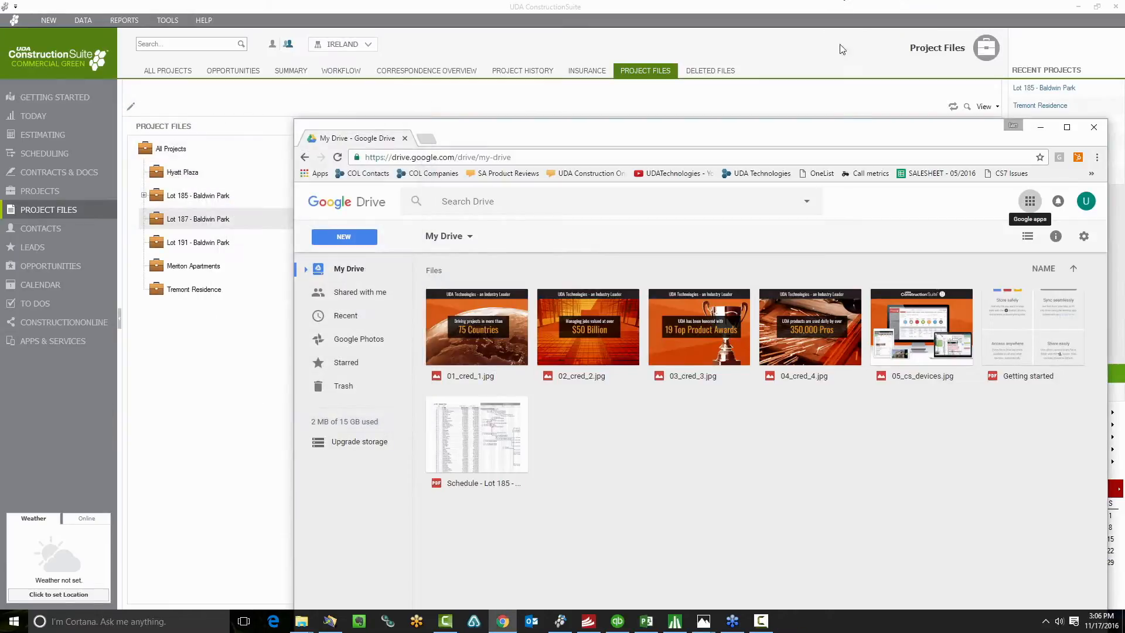
pyautogui.click(1040, 127)
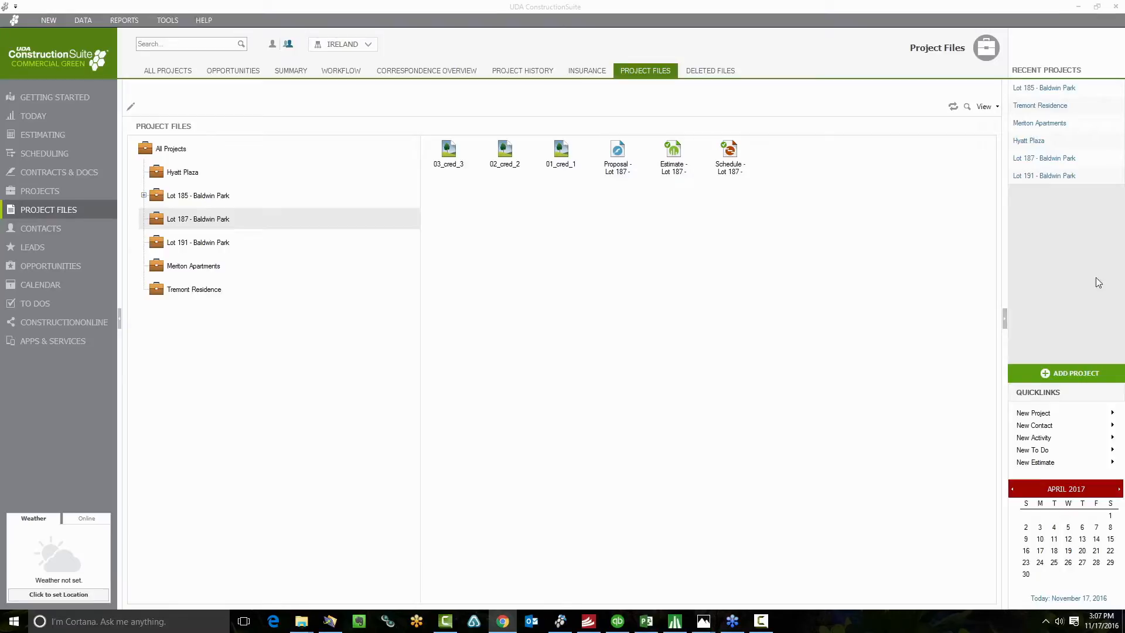
# Step: View the month calendar and its Google Calendar export option, and open Google Calendar in Chrome
pyautogui.click(57, 290)
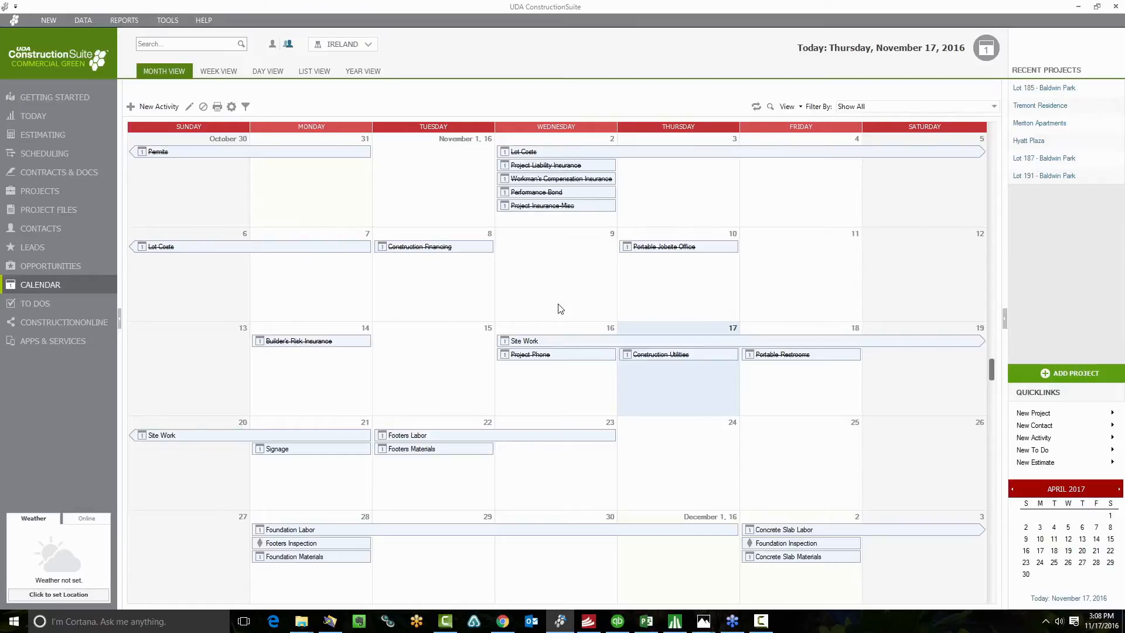
pyautogui.rightClick(690, 251)
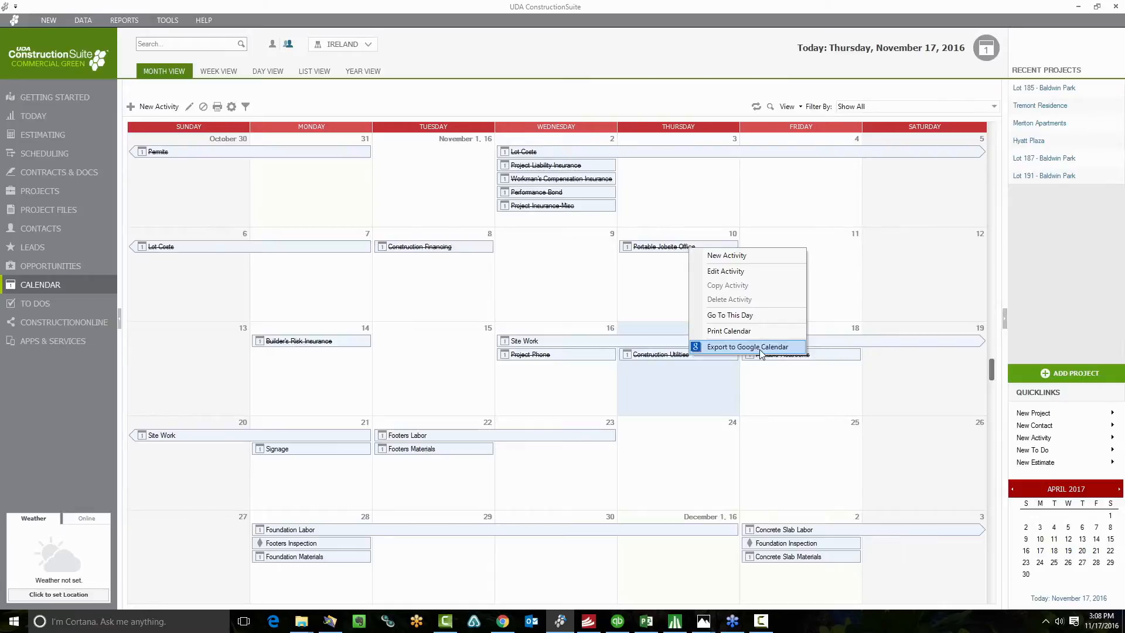
pyautogui.click(503, 621)
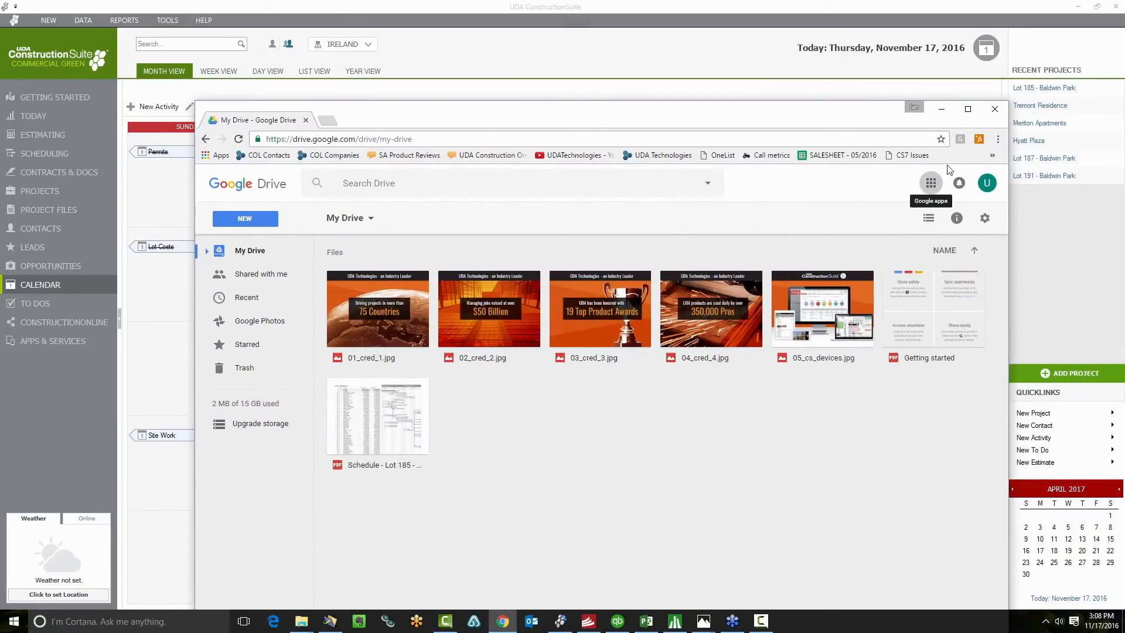
pyautogui.click(931, 184)
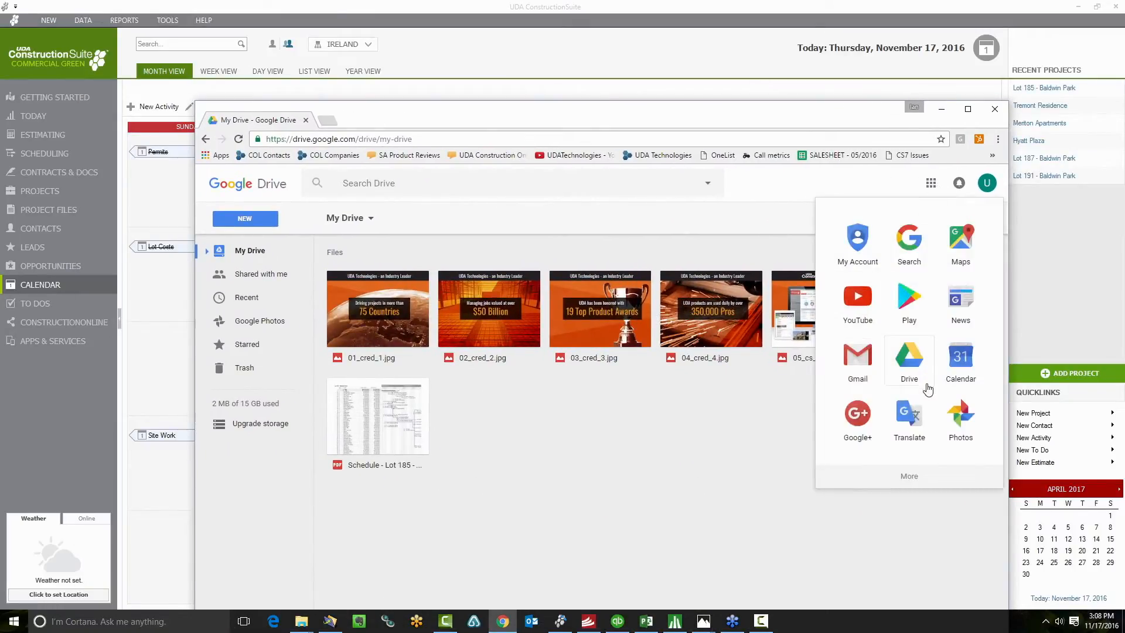
pyautogui.click(967, 372)
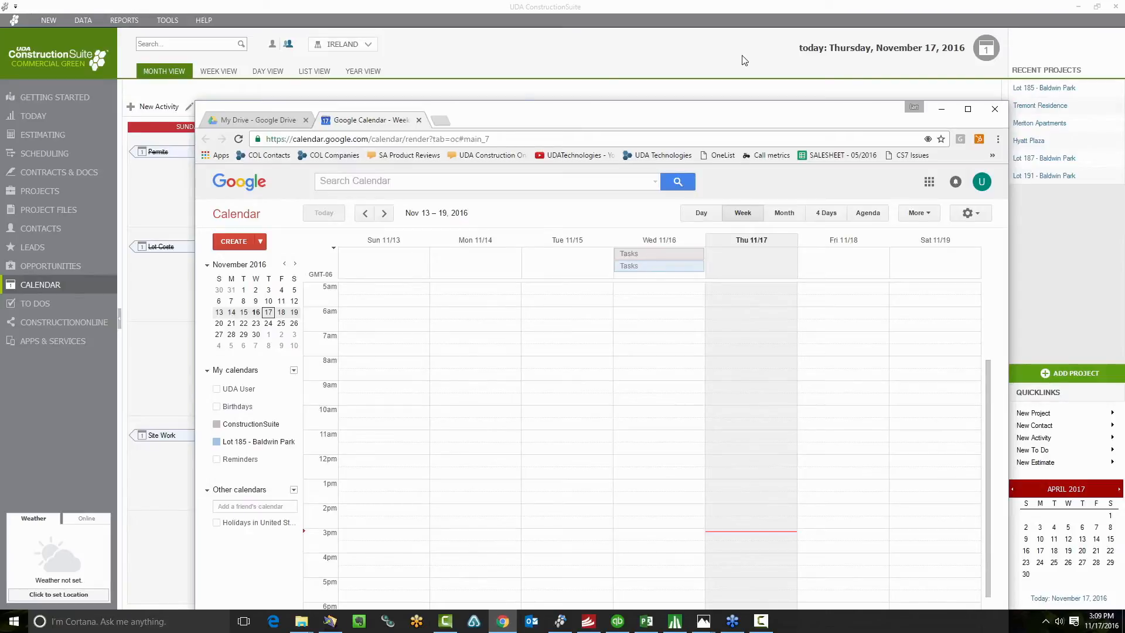
# Step: Switch to the Lot 185 - Baldwin Park schedule and export it to Google Calendars
pyautogui.click(589, 620)
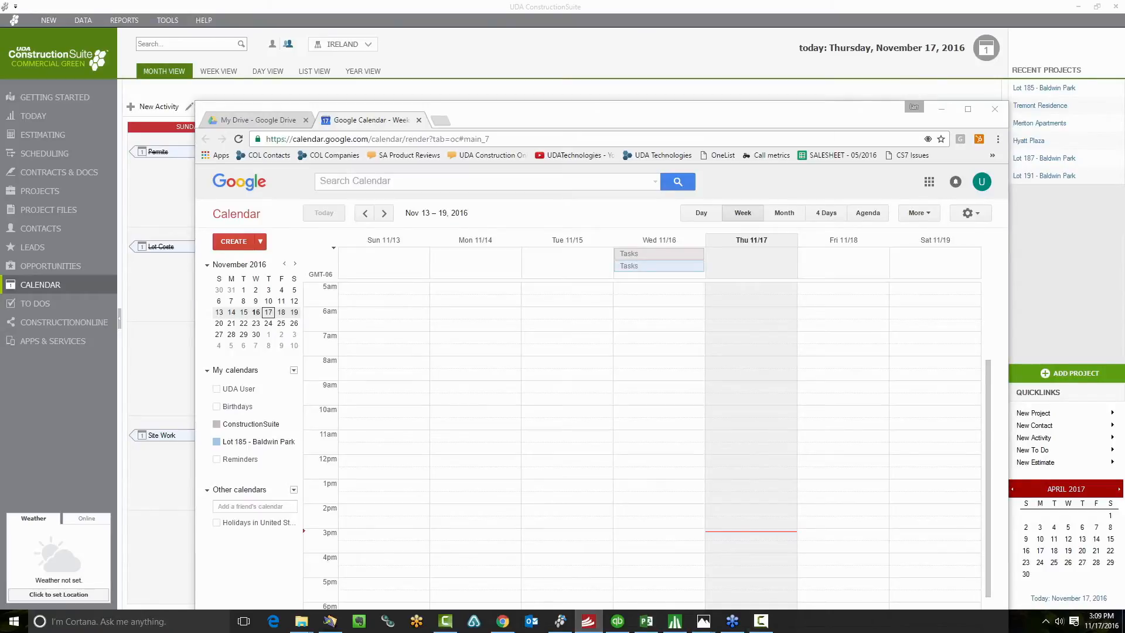
pyautogui.moveTo(1124, 64); pyautogui.dragTo(191, 48)
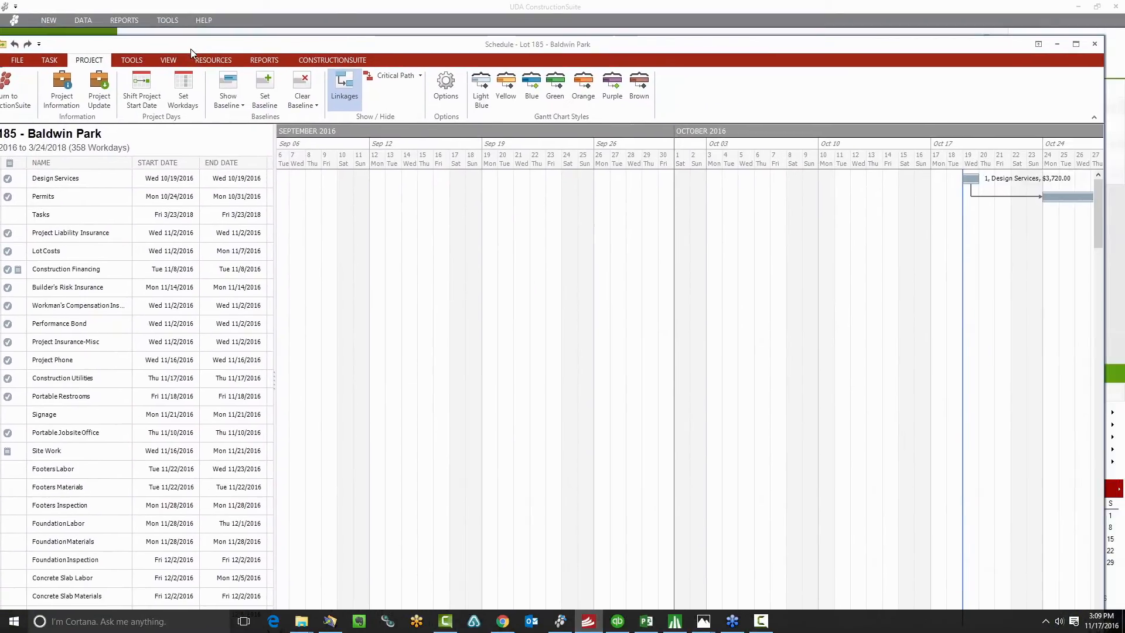
pyautogui.doubleClick(953, 46)
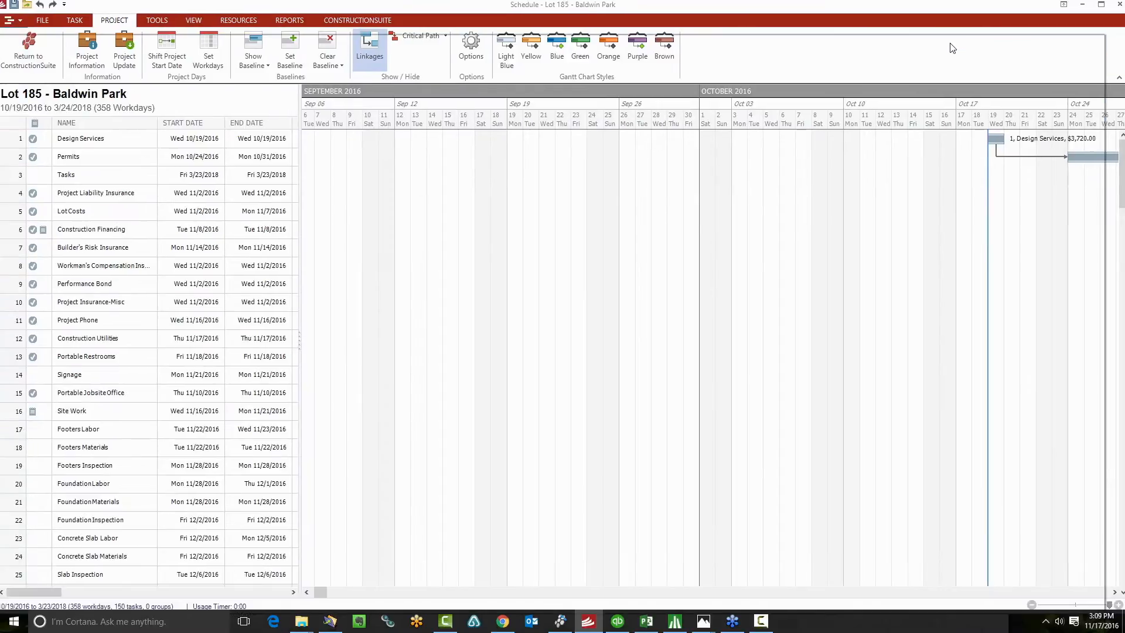
pyautogui.hscroll(2, 883, 591)
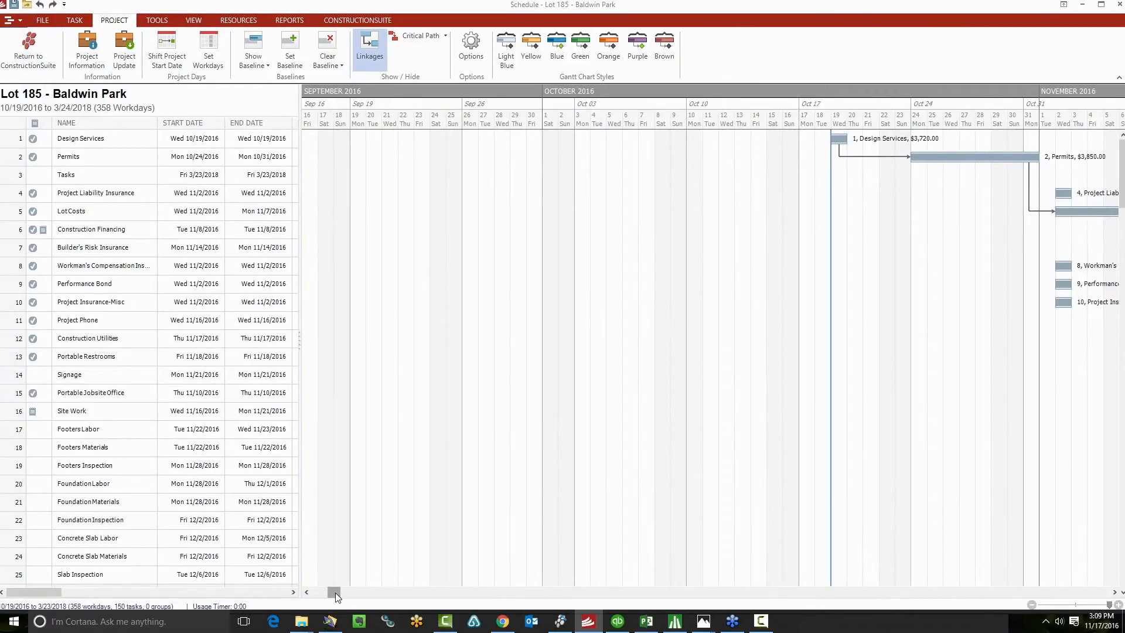
pyautogui.moveTo(335, 596); pyautogui.dragTo(424, 595)
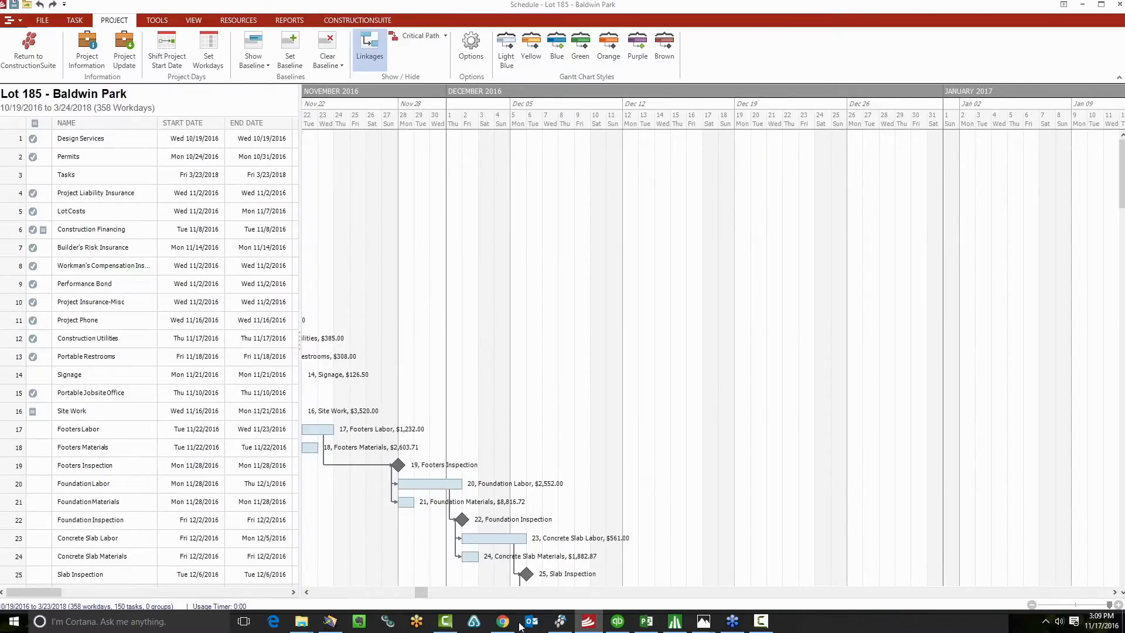
pyautogui.moveTo(416, 592); pyautogui.dragTo(397, 597)
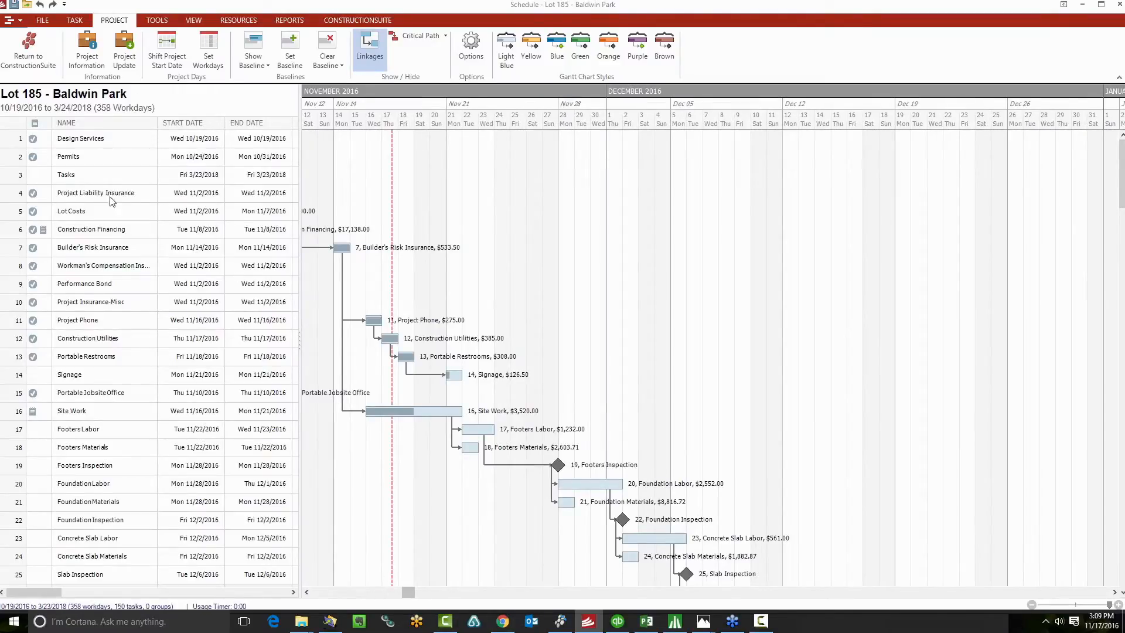
pyautogui.click(41, 21)
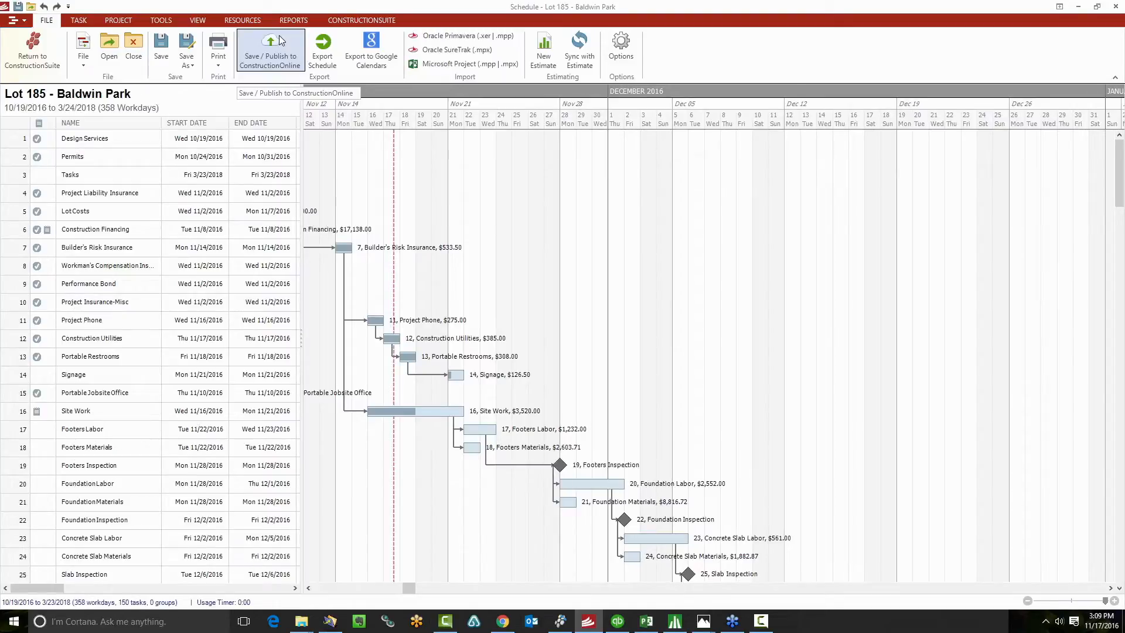
pyautogui.click(373, 48)
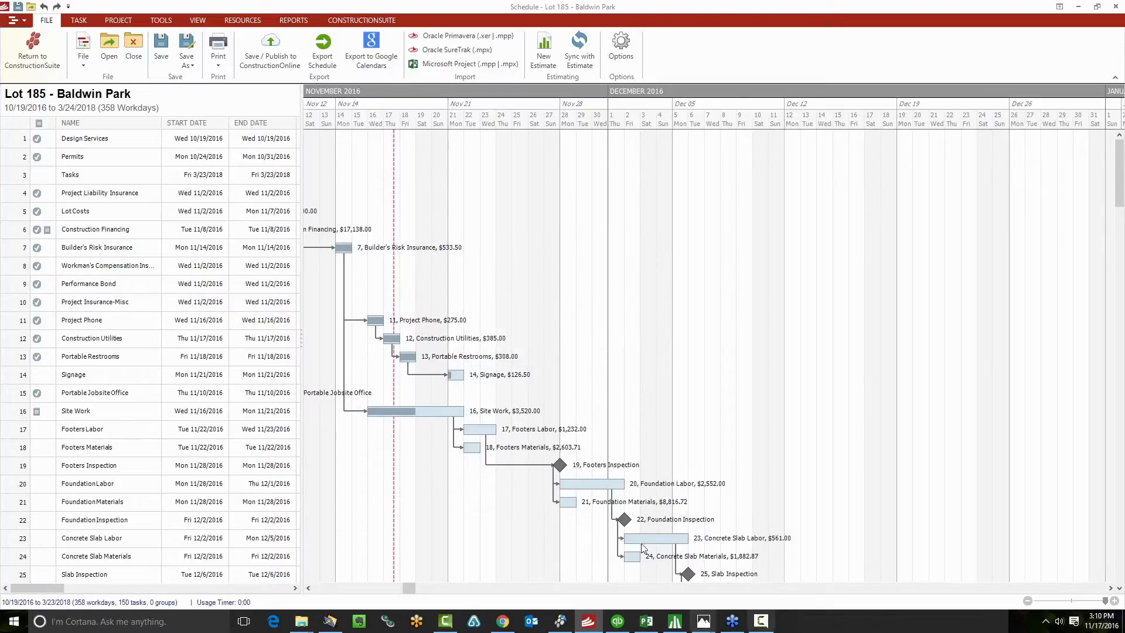
# Step: Switch to Google Calendar in Chrome, refresh it, and view the exported tasks by month through December 2016
pyautogui.click(503, 621)
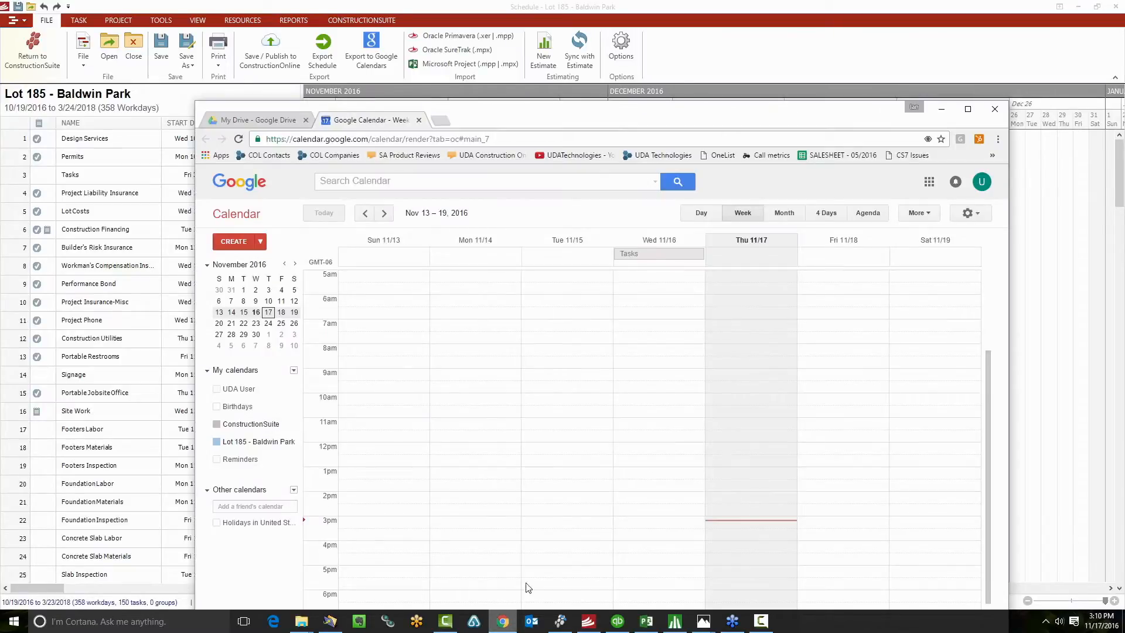
pyautogui.press('F5')
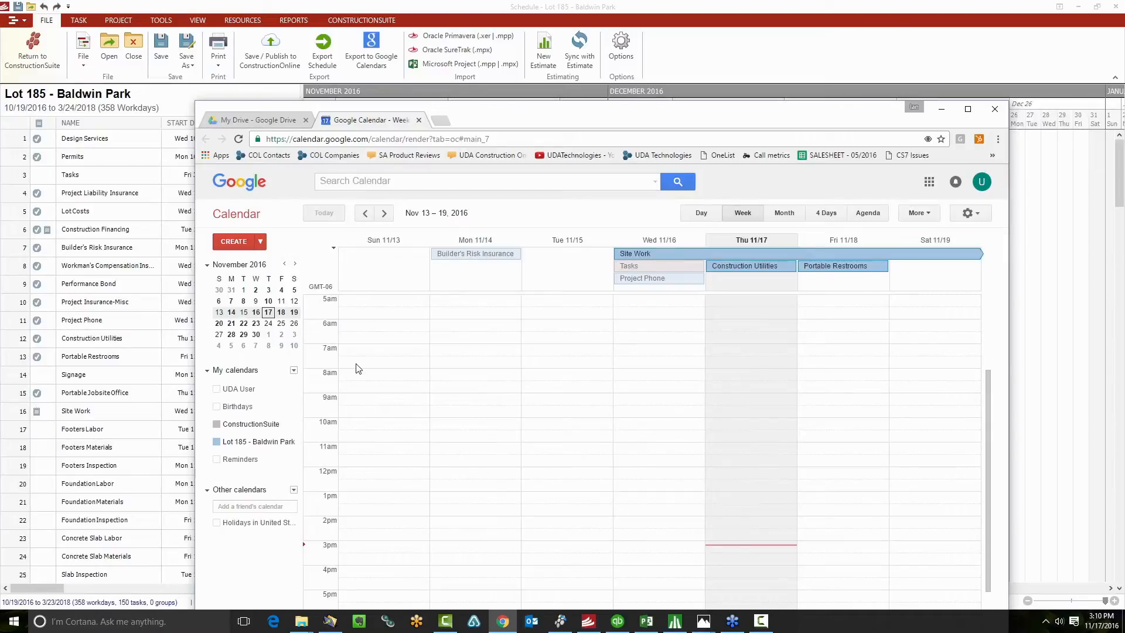
pyautogui.click(788, 213)
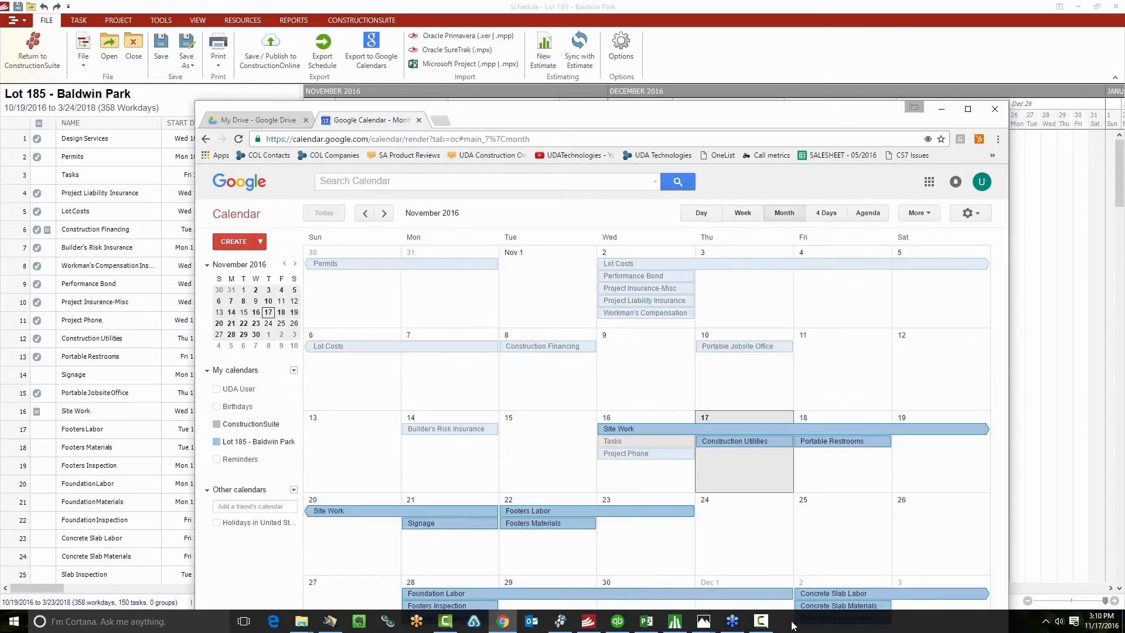
pyautogui.scroll(-1, 768, 502)
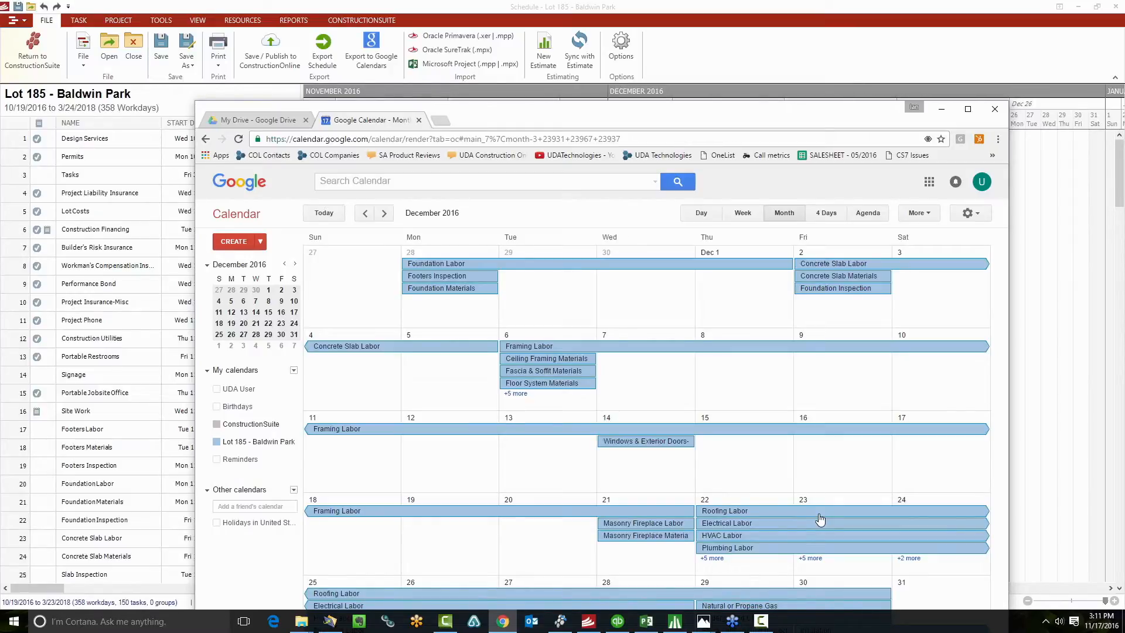
# Step: View the project management institute process plan in Microsoft Project and return to the Lot 185 - Baldwin Park schedule
pyautogui.hotkey('alt', 'Tab')
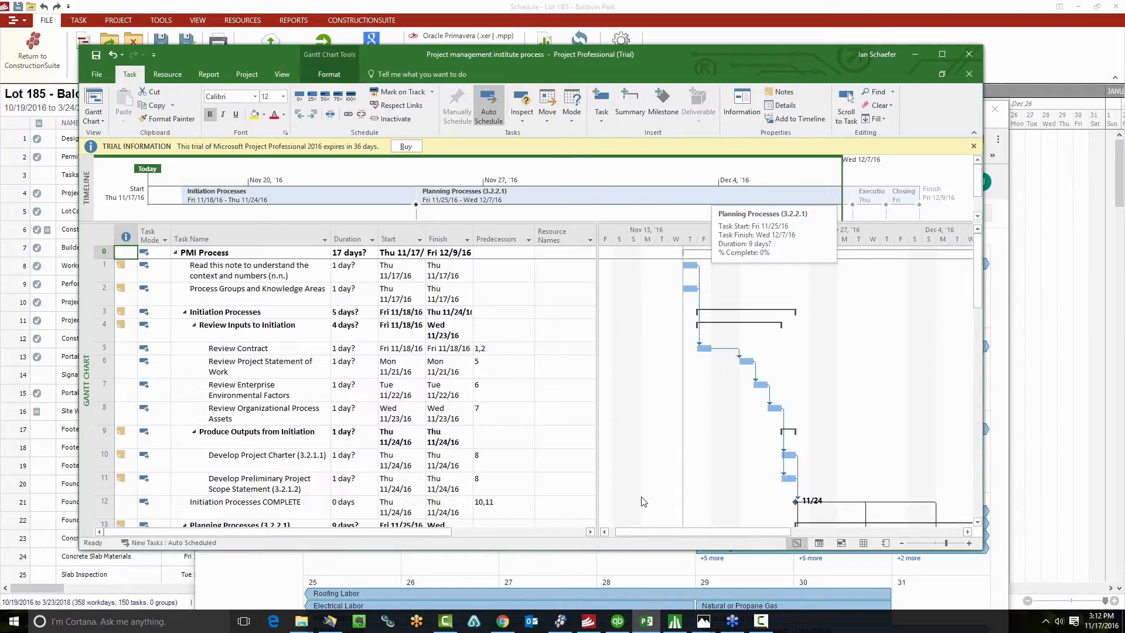
pyautogui.click(617, 4)
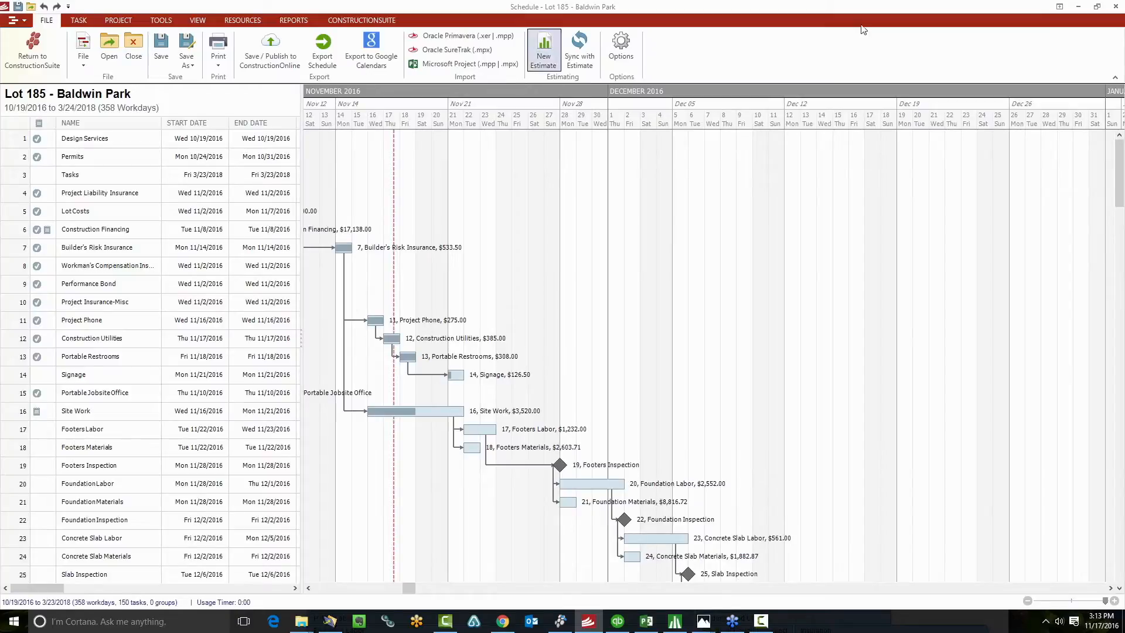
# Step: Switch to the Lot 185 - Baldwin Park estimate and view the available CAD import formats
pyautogui.click(673, 624)
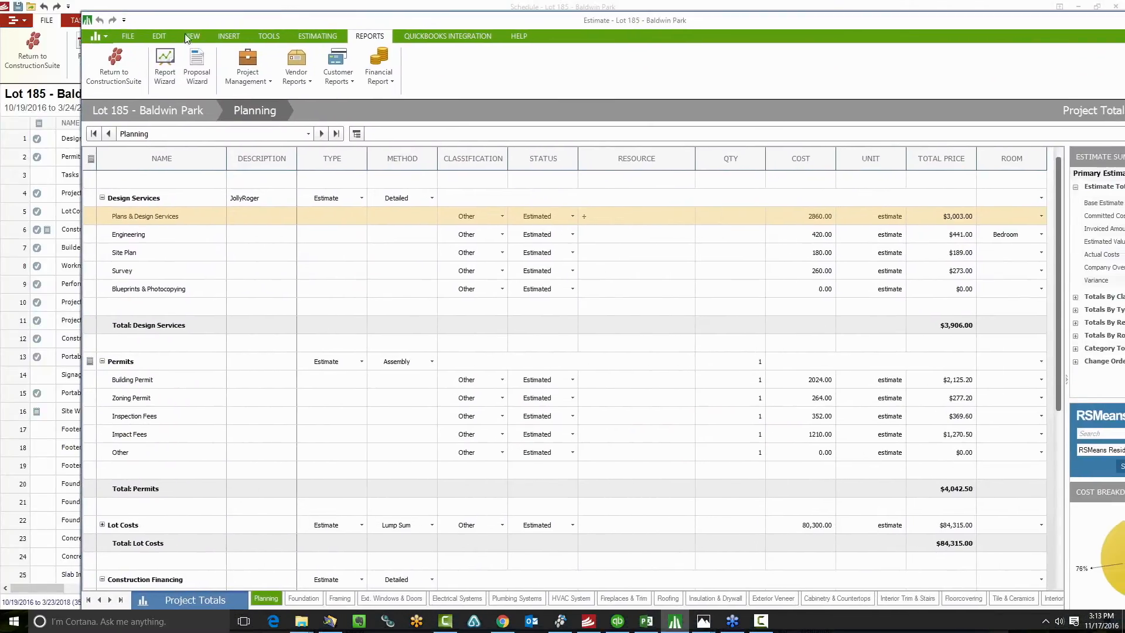
pyautogui.click(128, 35)
pyautogui.click(525, 81)
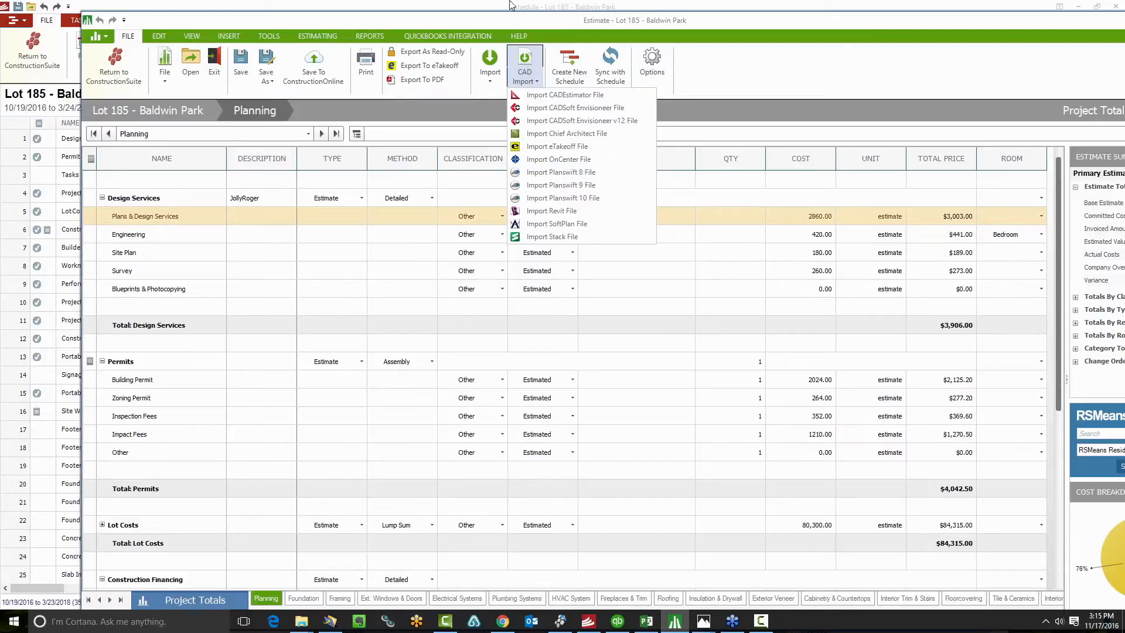
# Step: Bring the estimate summary into view and expand its totals by room
pyautogui.click(747, 23)
pyautogui.moveTo(747, 23); pyautogui.dragTo(689, 20)
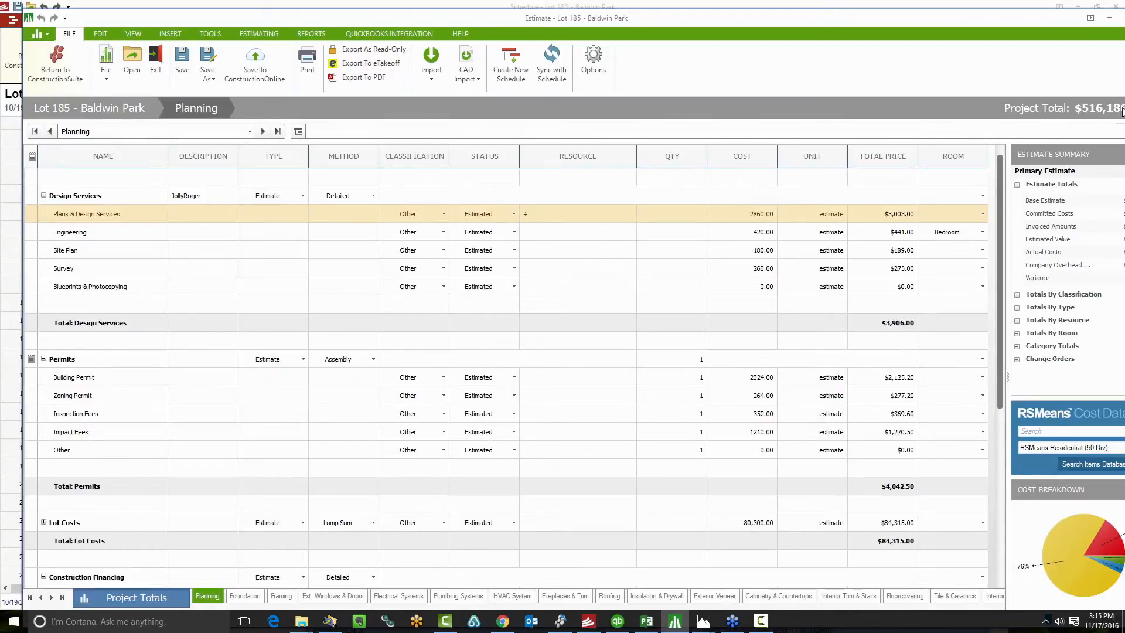
pyautogui.click(1018, 333)
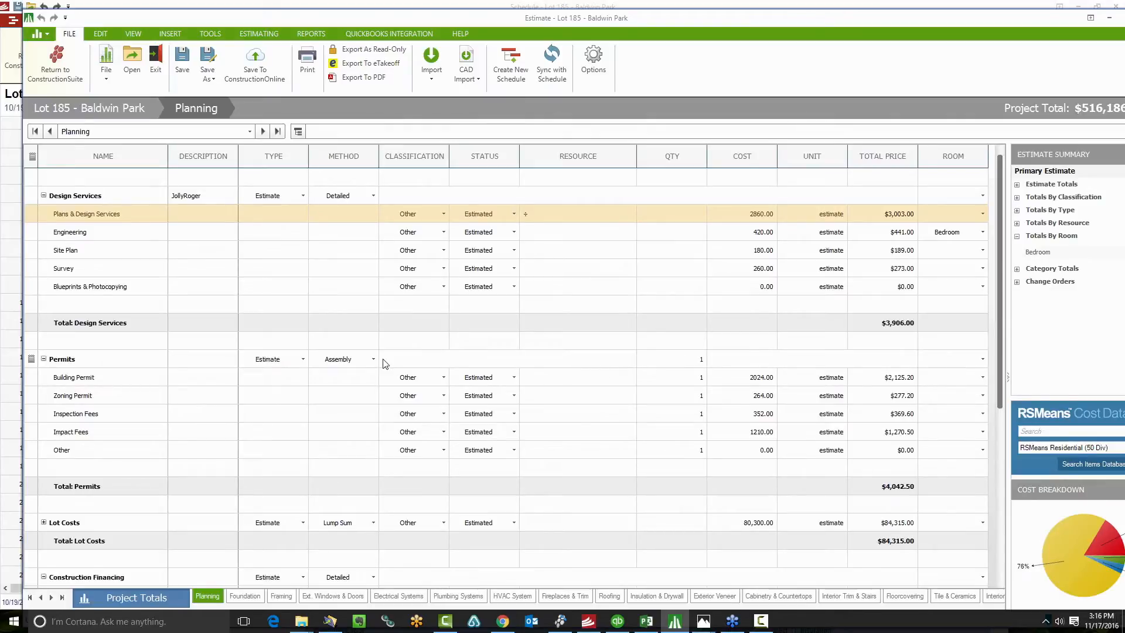
pyautogui.click(389, 342)
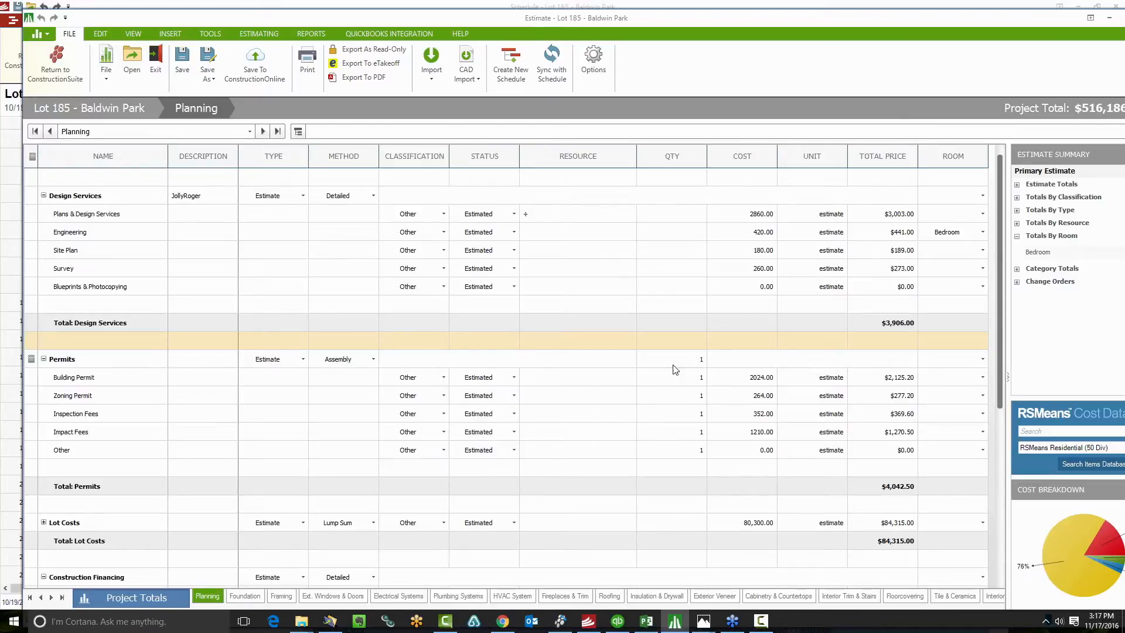
# Step: Set the Permits item quantities to 2 for Building Permit, 4 for Zoning Permit and 5 for Inspection Fees
pyautogui.click(687, 378)
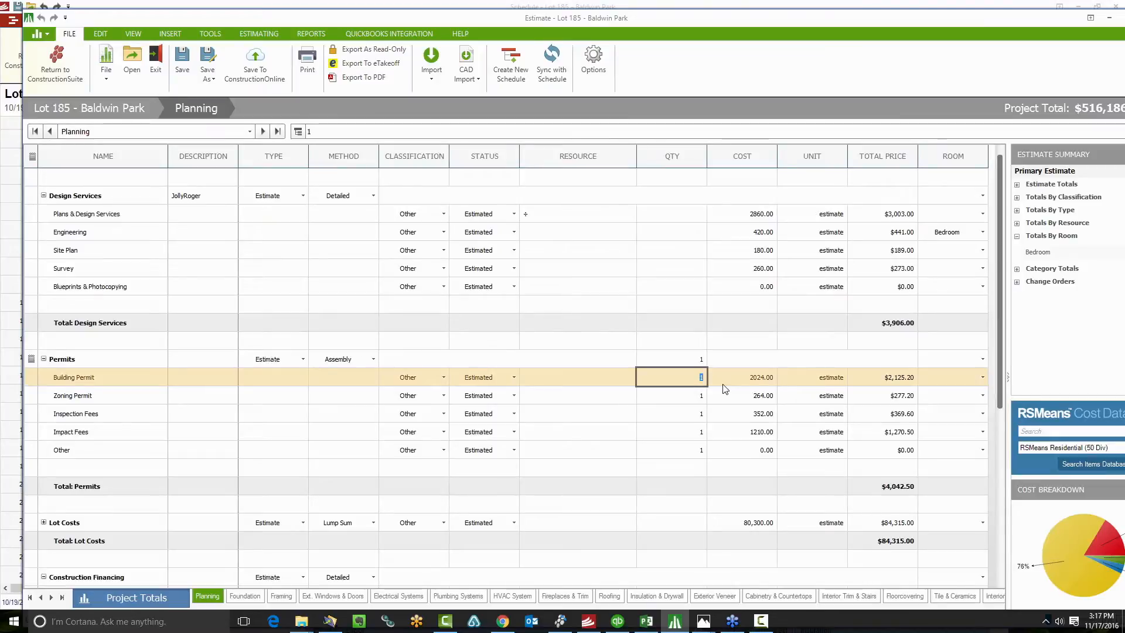
pyautogui.write('2')
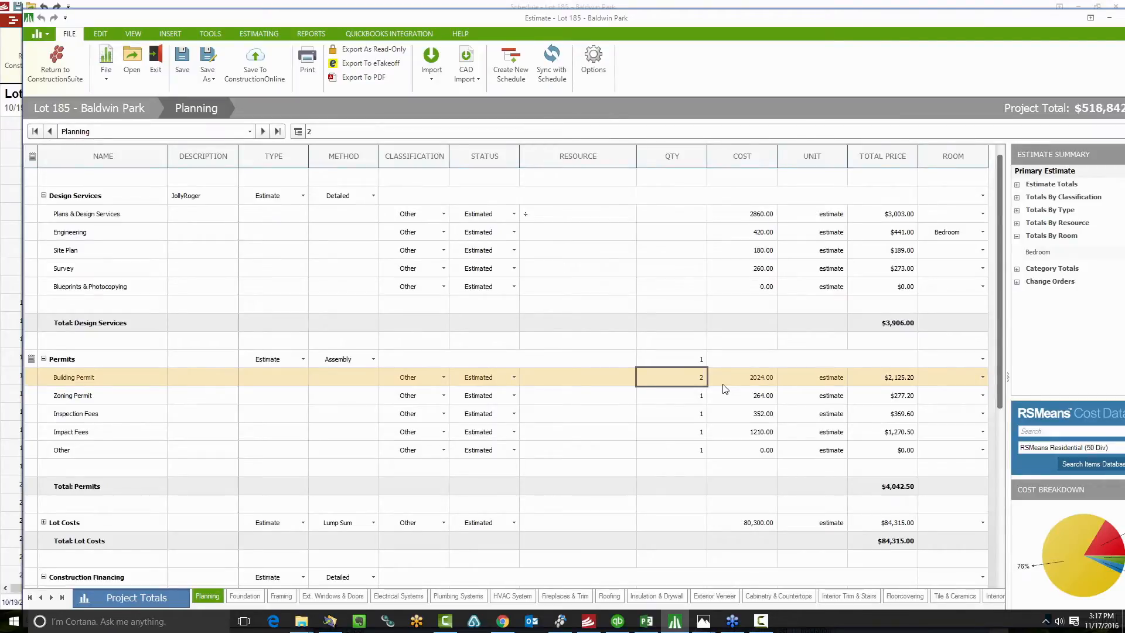
pyautogui.press('Return')
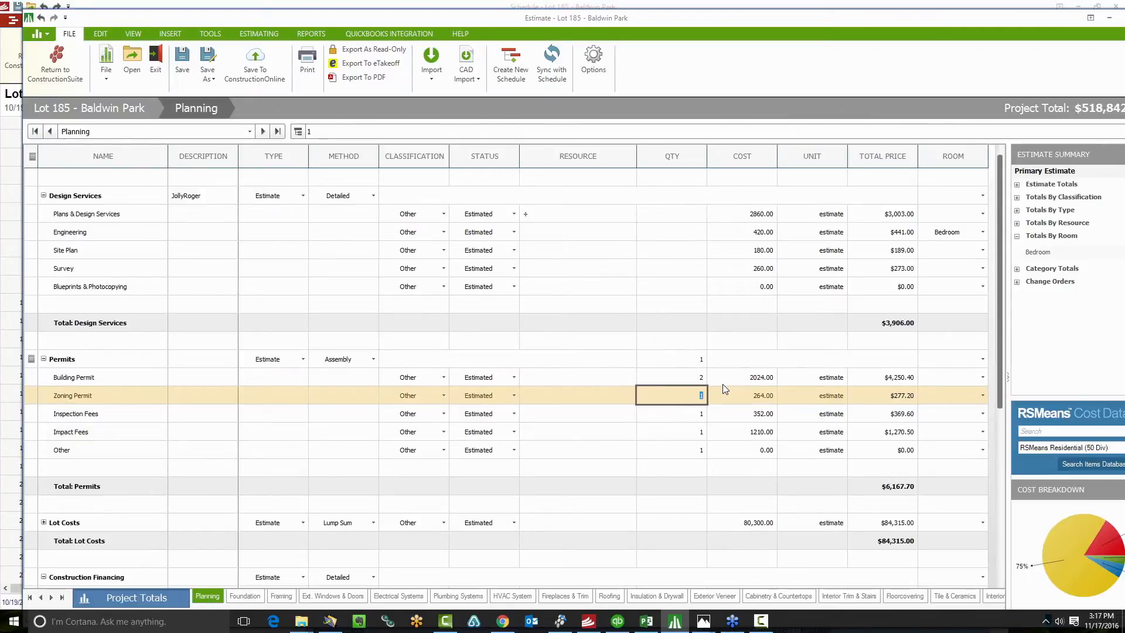
pyautogui.press('Return')
pyautogui.write('5')
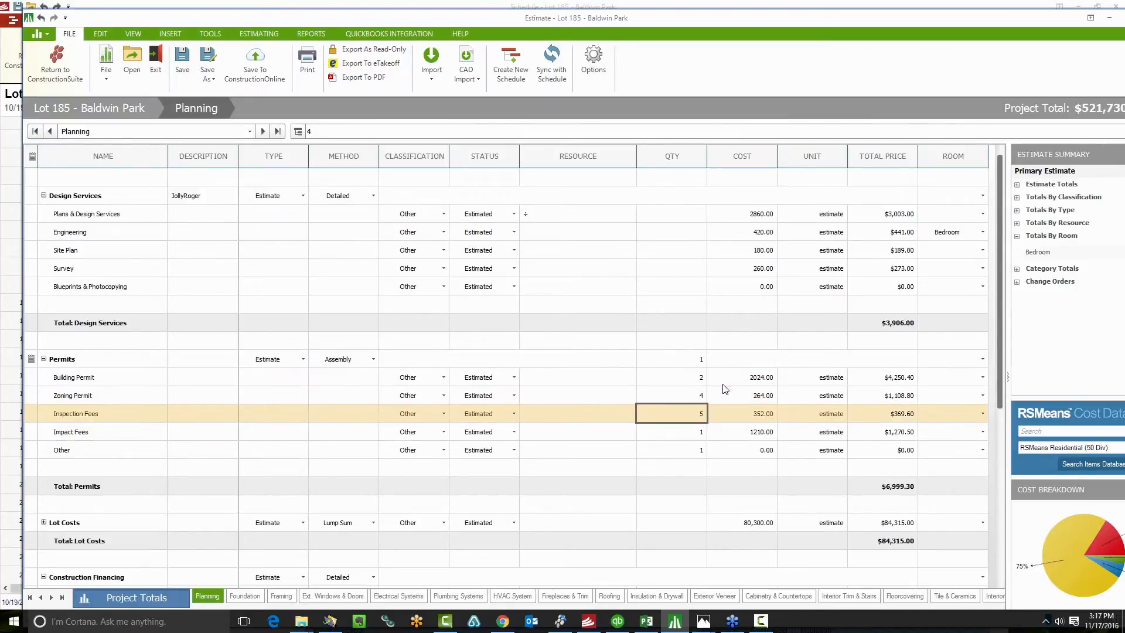
pyautogui.press('Return')
# Step: Set the Permits assembly quantity to 5, collapse the assembly, and change its quantity to 2
pyautogui.click(685, 358)
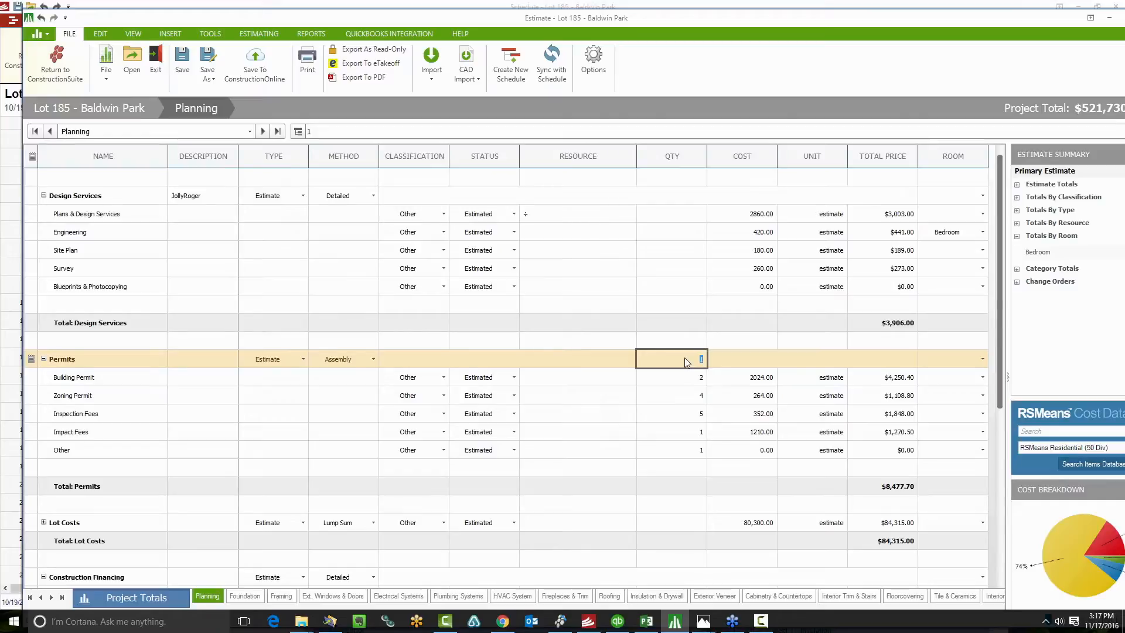
pyautogui.press('Return')
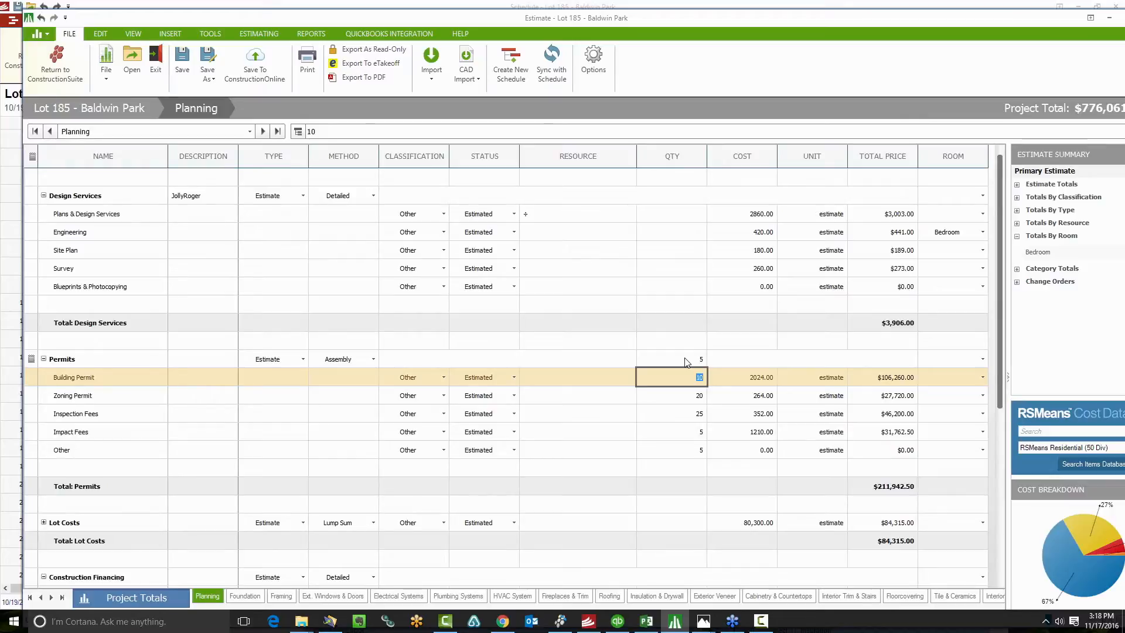
pyautogui.click(44, 359)
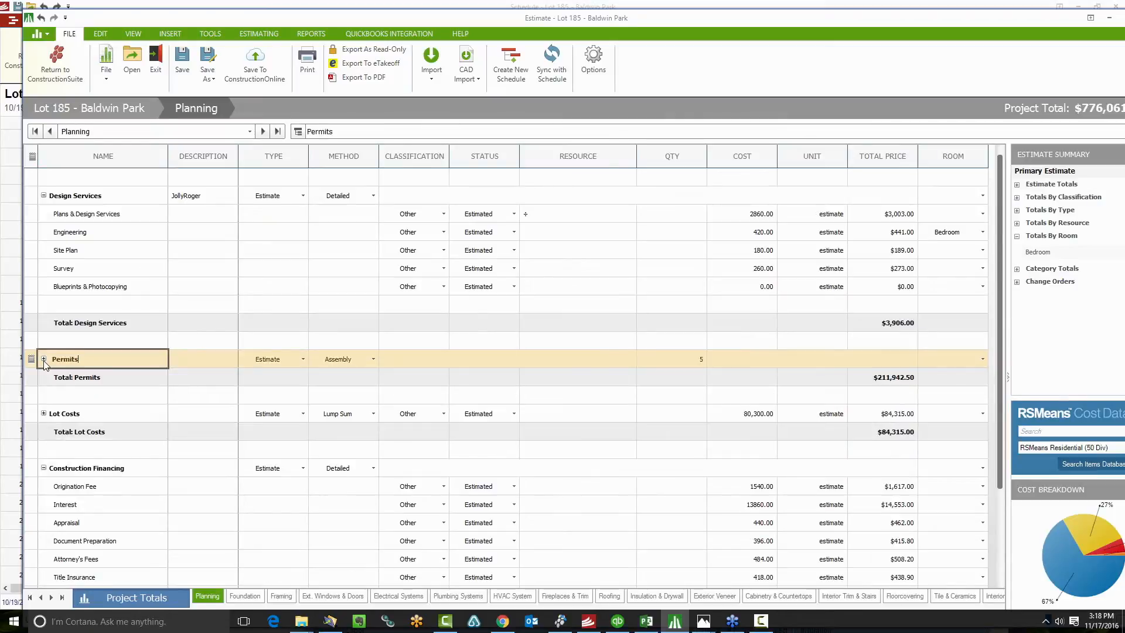
pyautogui.click(683, 354)
pyautogui.click(679, 361)
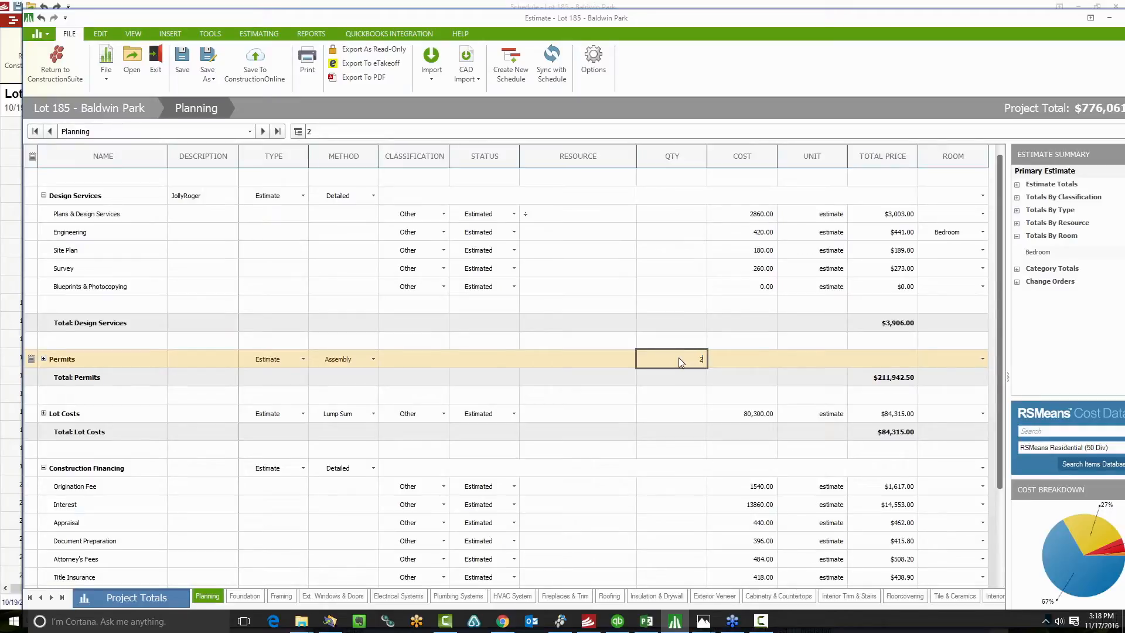
pyautogui.write('2')
pyautogui.press('Return')
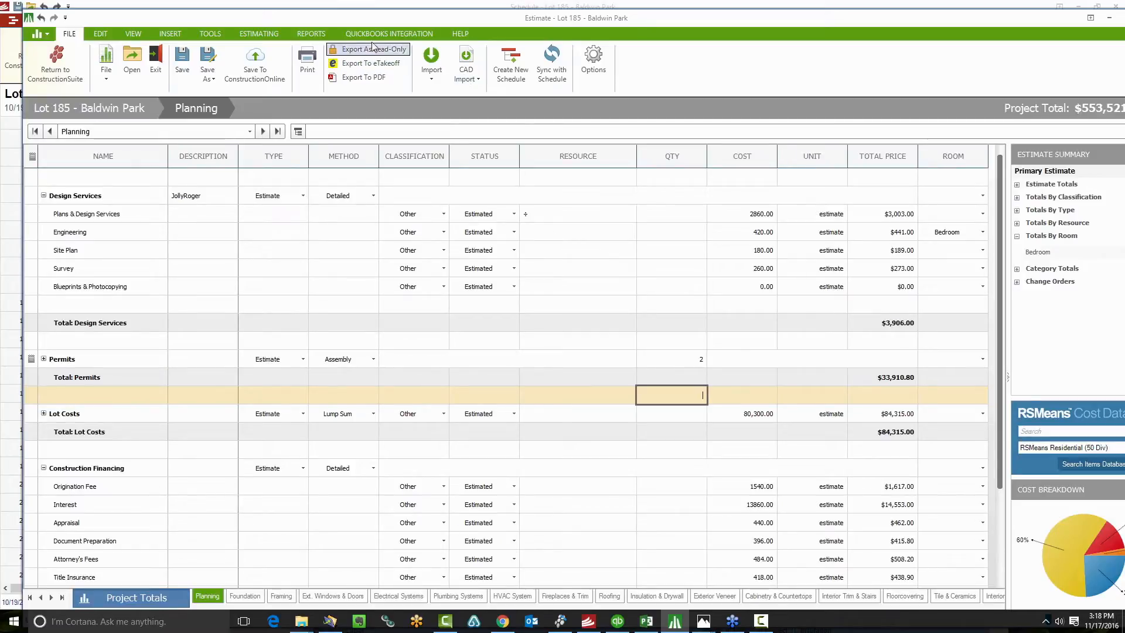
# Step: Try to create a QuickBooks purchase order from the estimate and check the secondary QuickBooks window
pyautogui.click(389, 33)
pyautogui.click(325, 64)
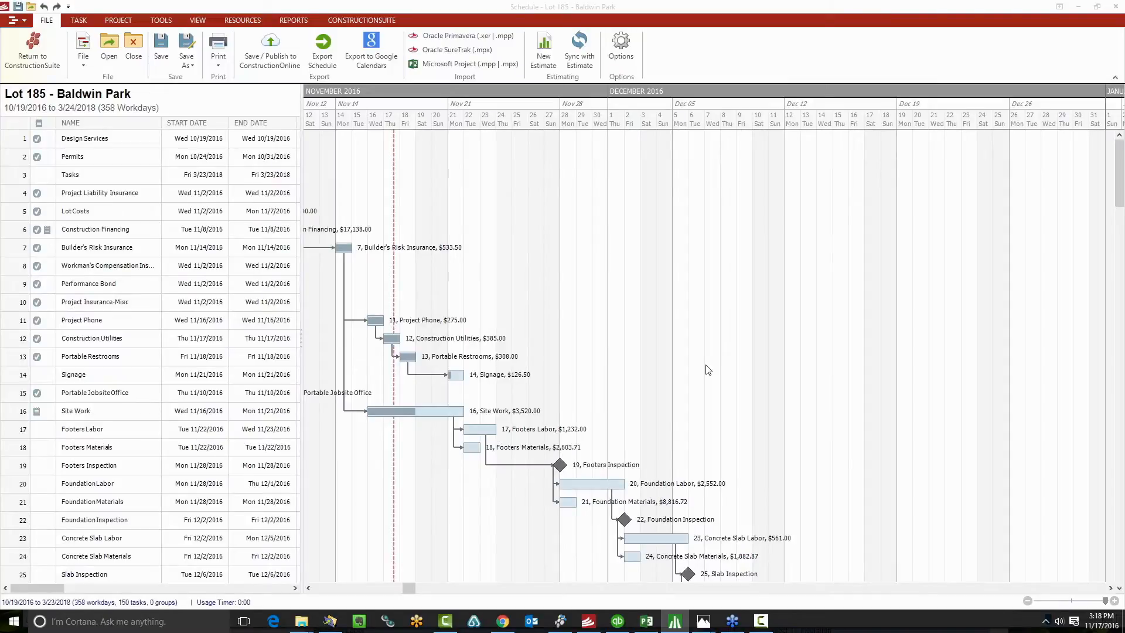
pyautogui.click(1077, 6)
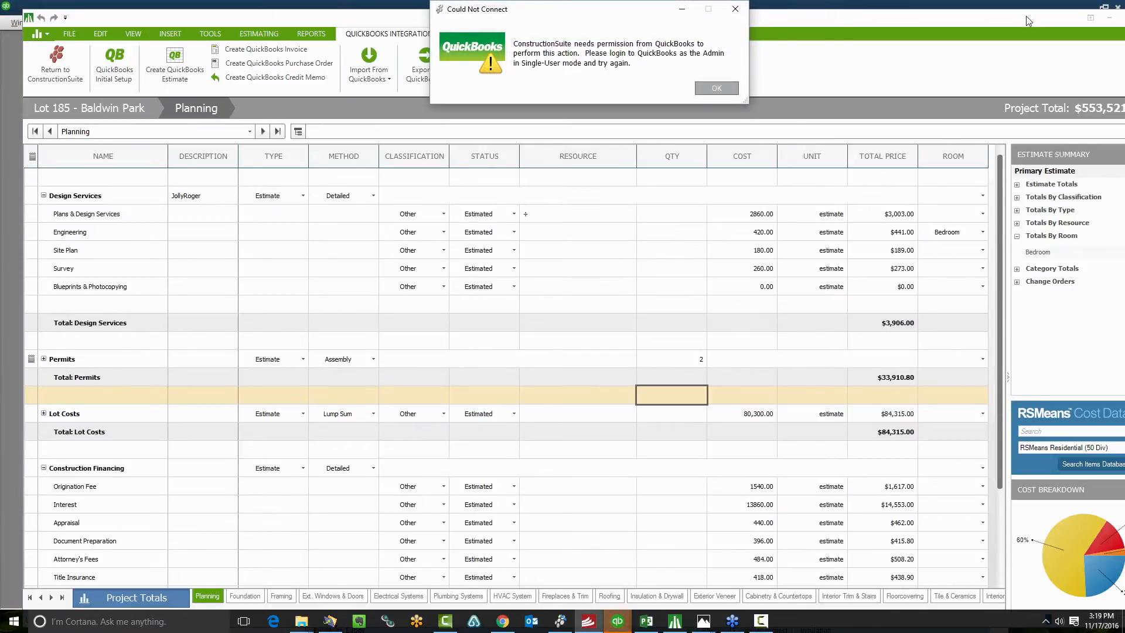
pyautogui.moveTo(567, 14); pyautogui.dragTo(1124, 88)
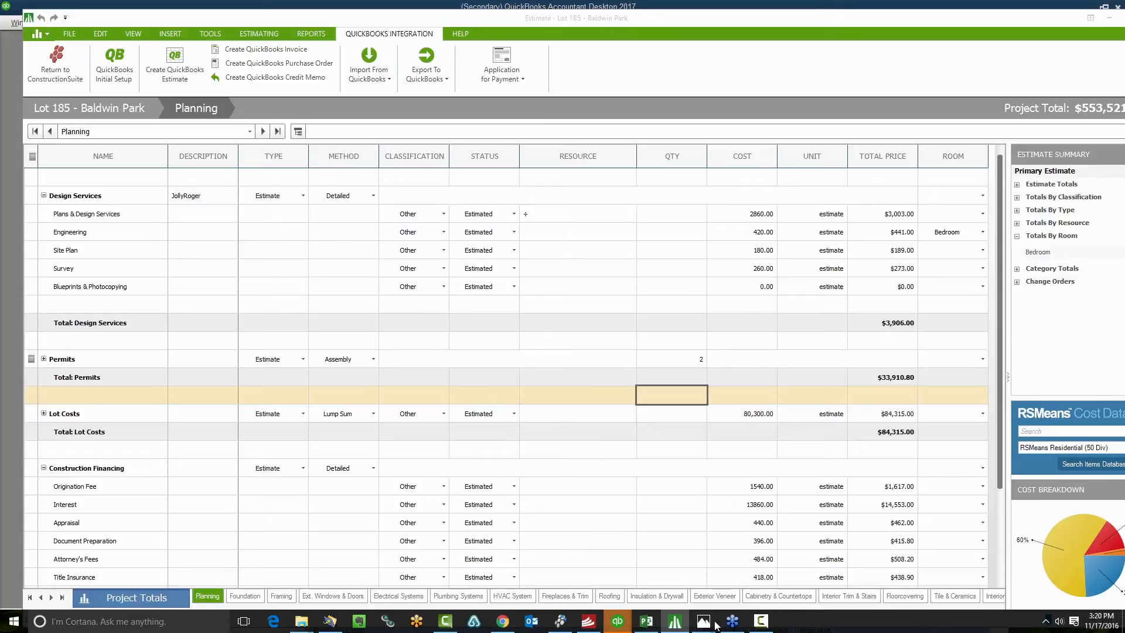
pyautogui.moveTo(615, 622)
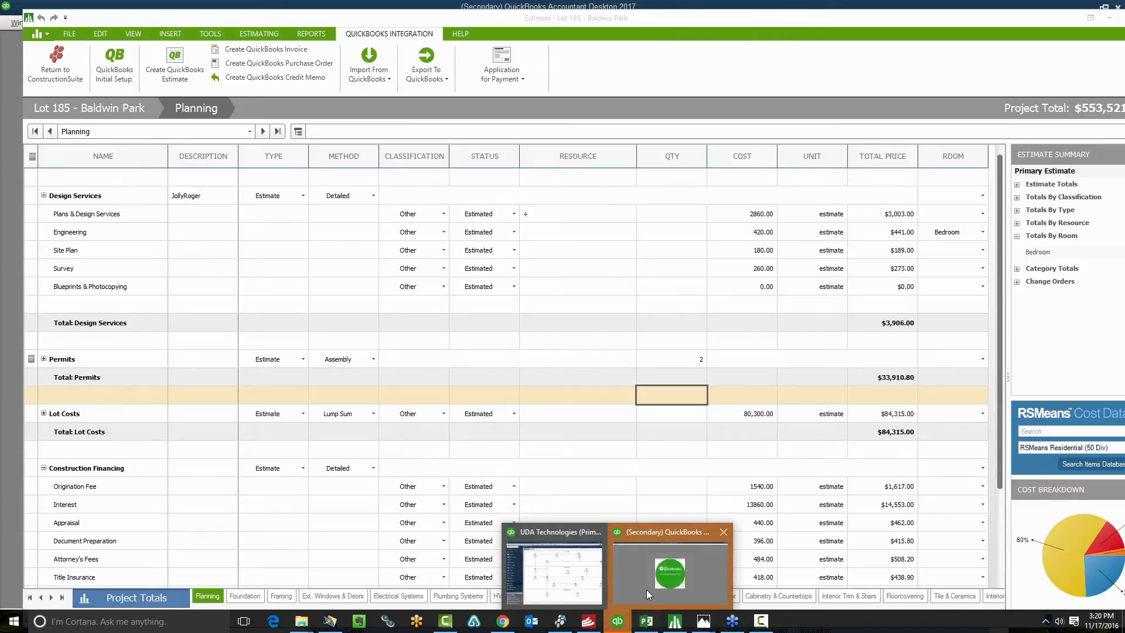
pyautogui.click(642, 586)
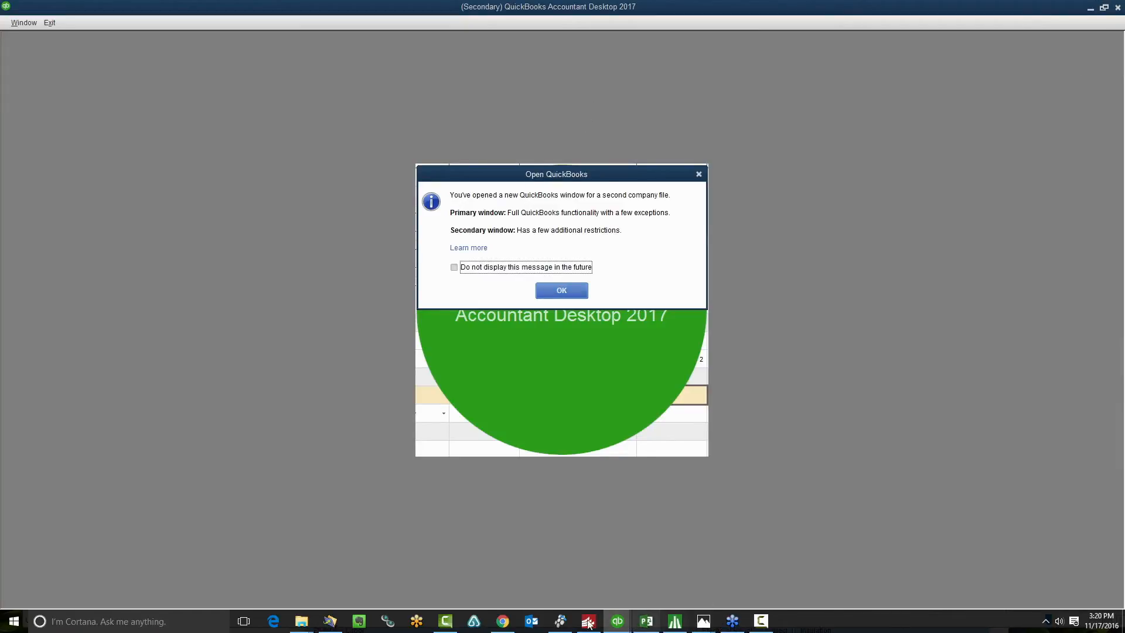
# Step: Switch to the main ConstructionSuite window and open a new estimate from the 5-Column Estimate template
pyautogui.click(559, 622)
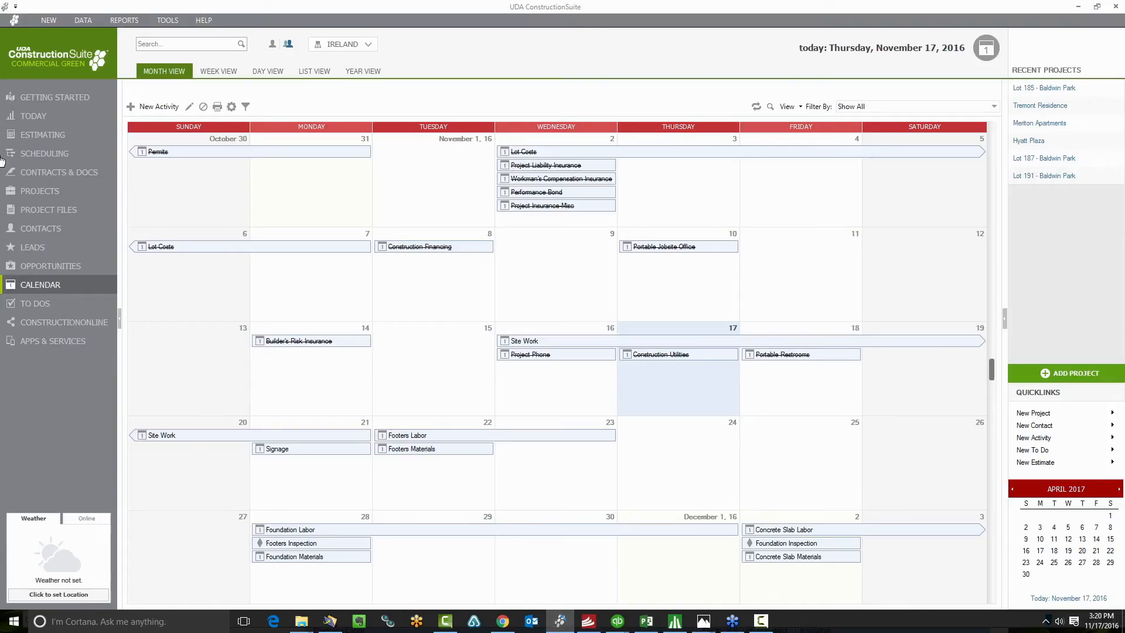
pyautogui.click(56, 137)
pyautogui.moveTo(695, 626)
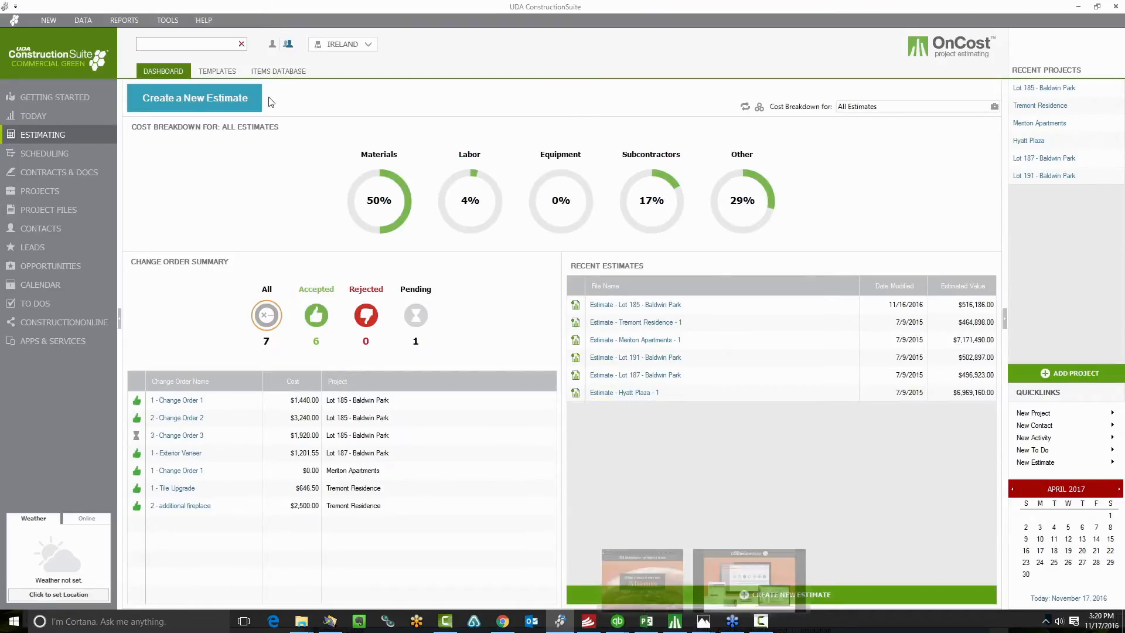
pyautogui.click(227, 71)
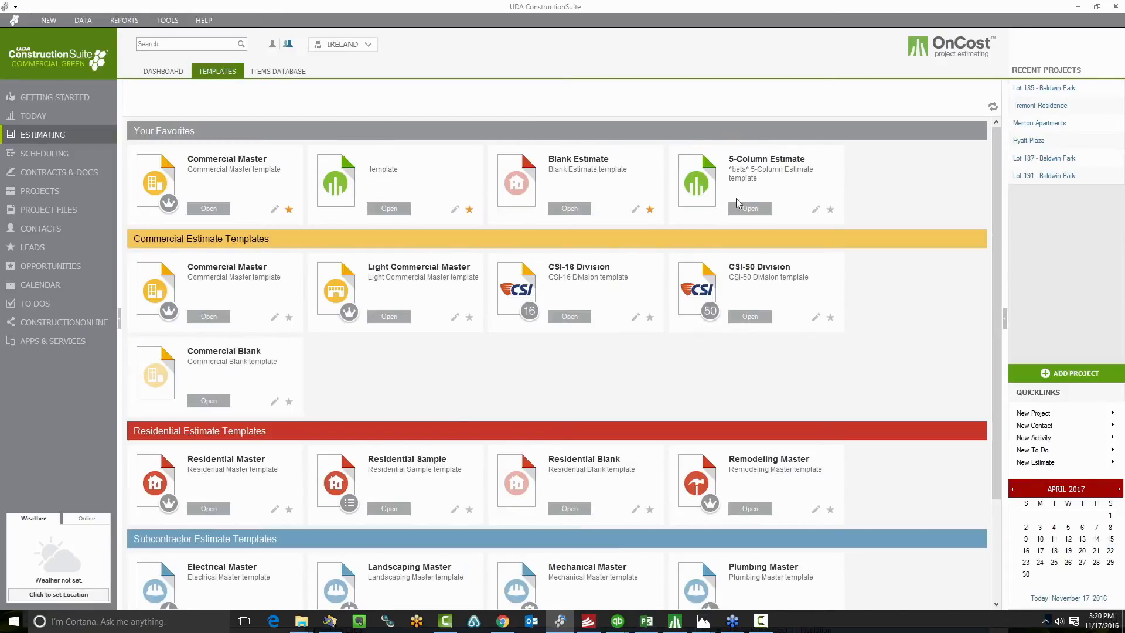
pyautogui.click(750, 210)
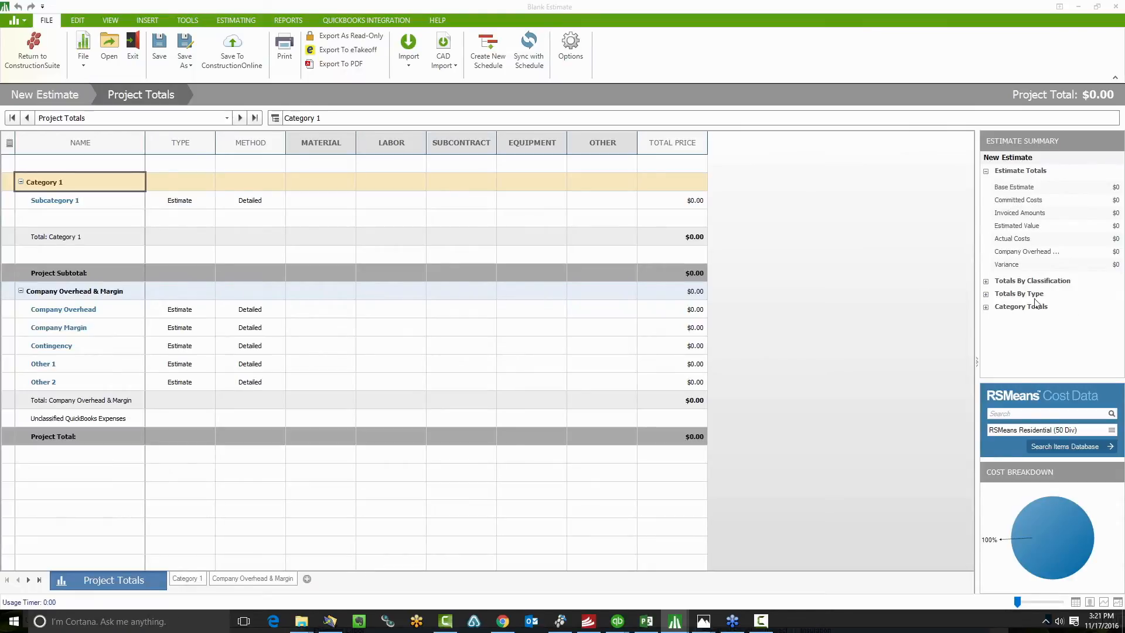
# Step: In Subcategory 1, give New Item 1 a quantity of 15, material cost 25, labor cost 10 and subcontract cost 2.50
pyautogui.click(70, 201)
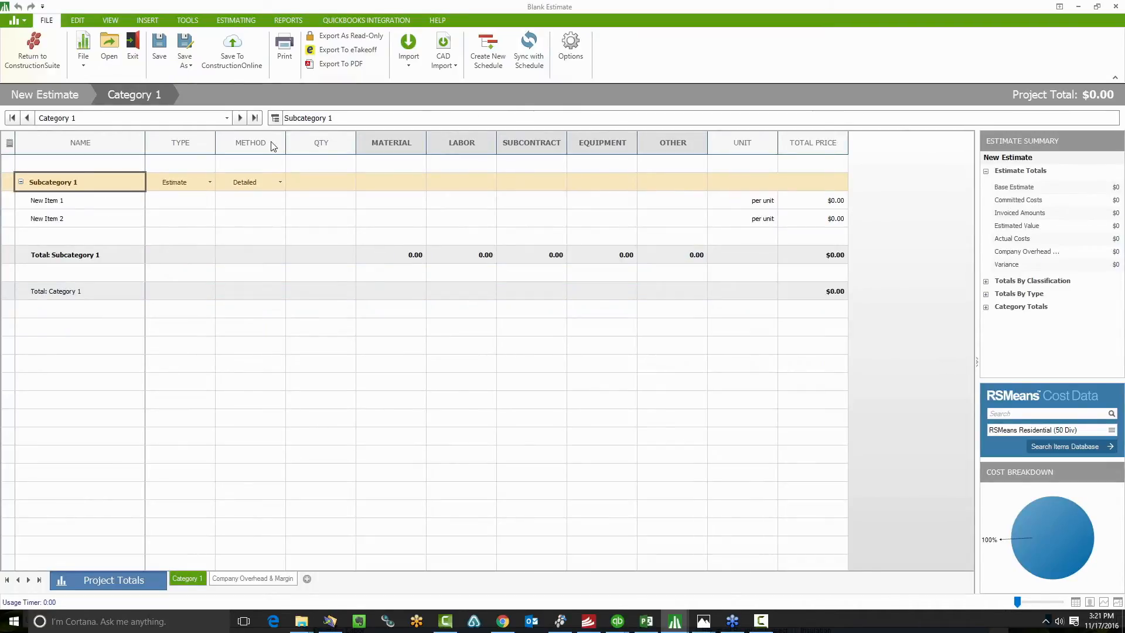
pyautogui.click(312, 206)
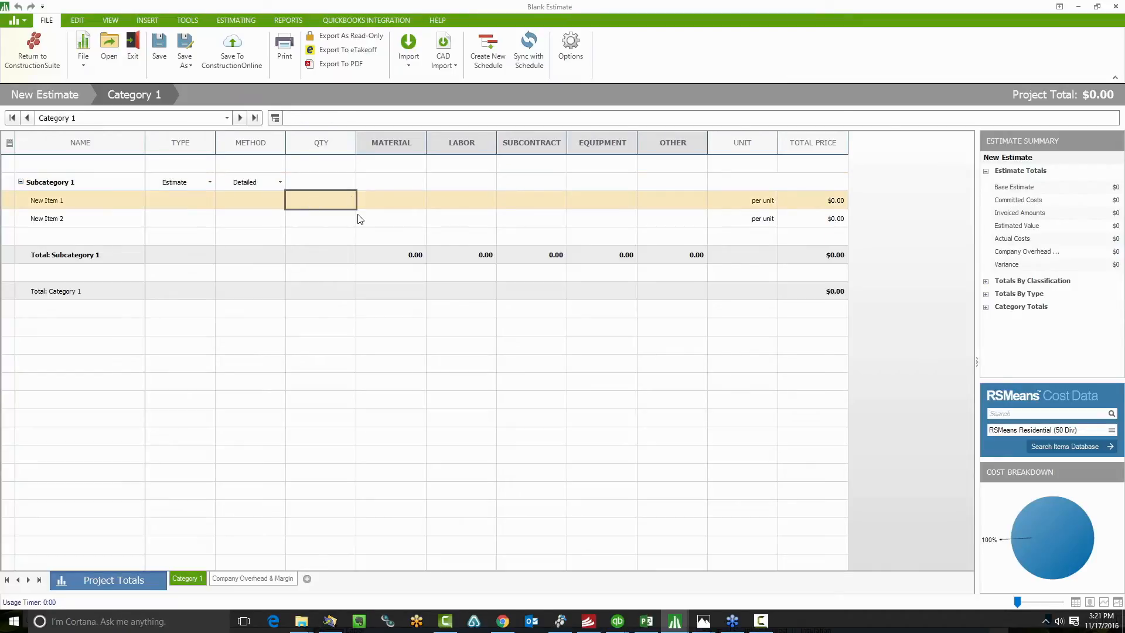
pyautogui.write('15')
pyautogui.press('Tab')
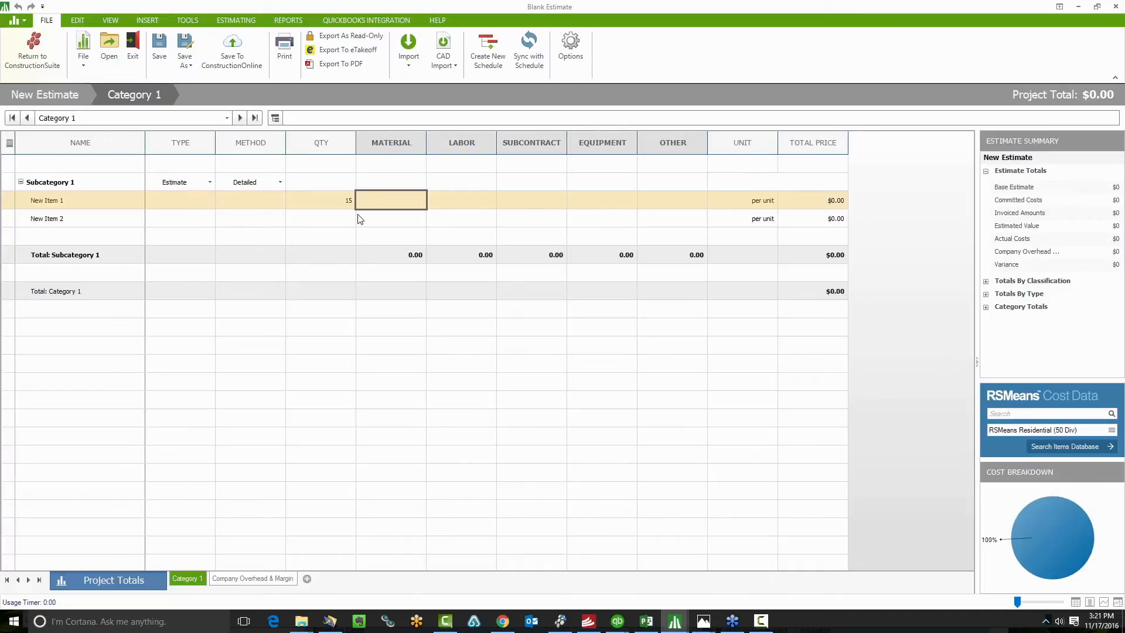
pyautogui.write('25.')
pyautogui.press('Tab')
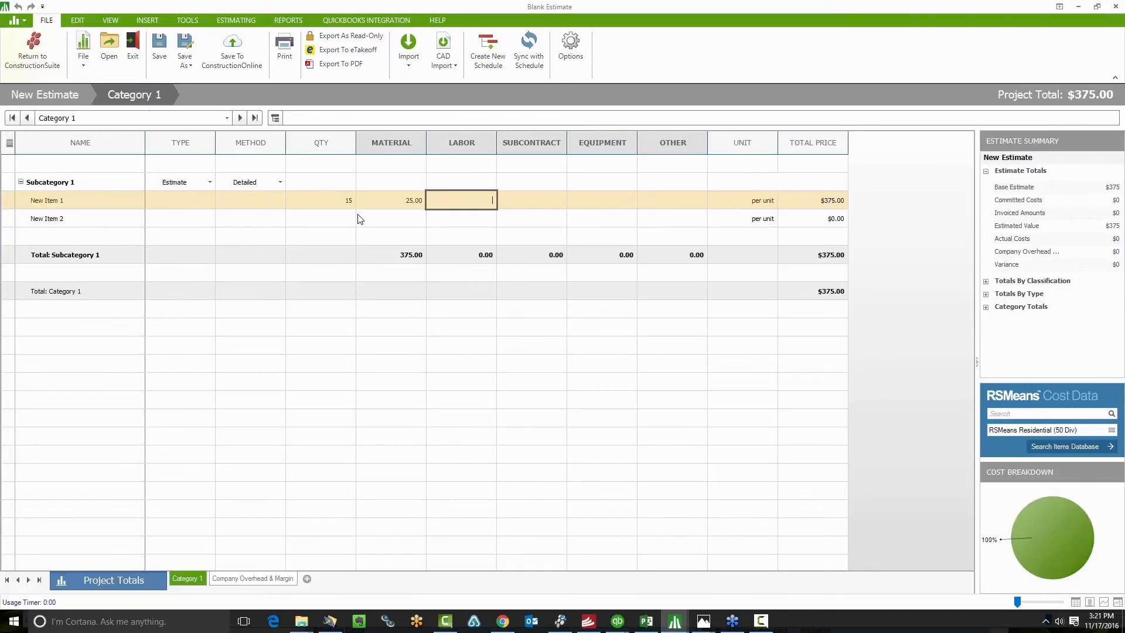
pyautogui.write('10')
pyautogui.press('Tab')
pyautogui.write('2')
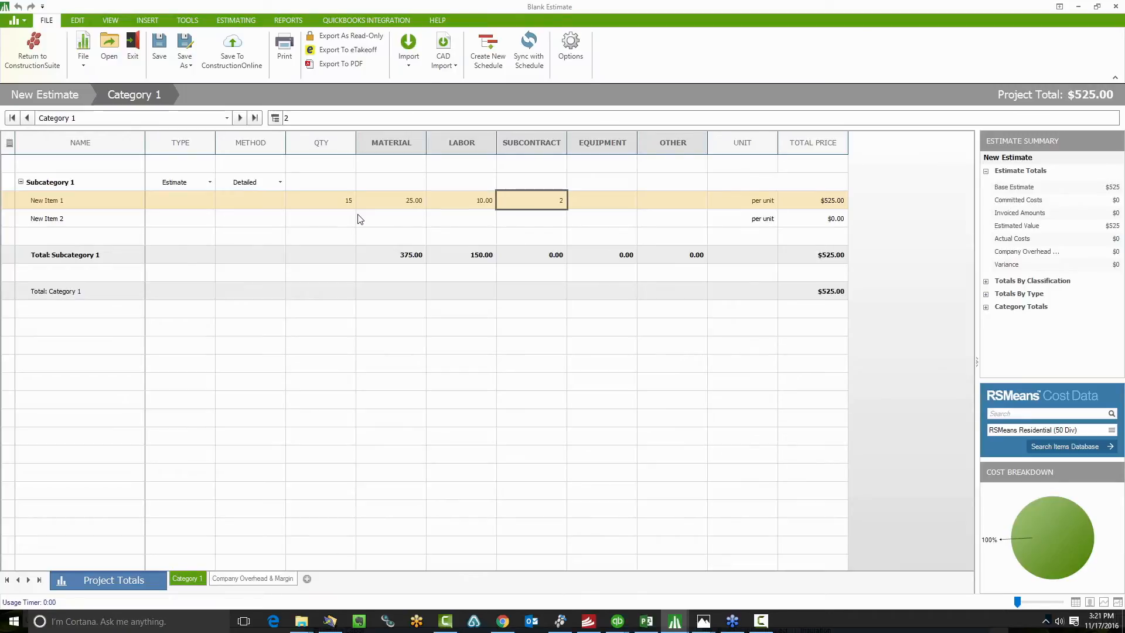
pyautogui.write('.50')
pyautogui.press('Tab')
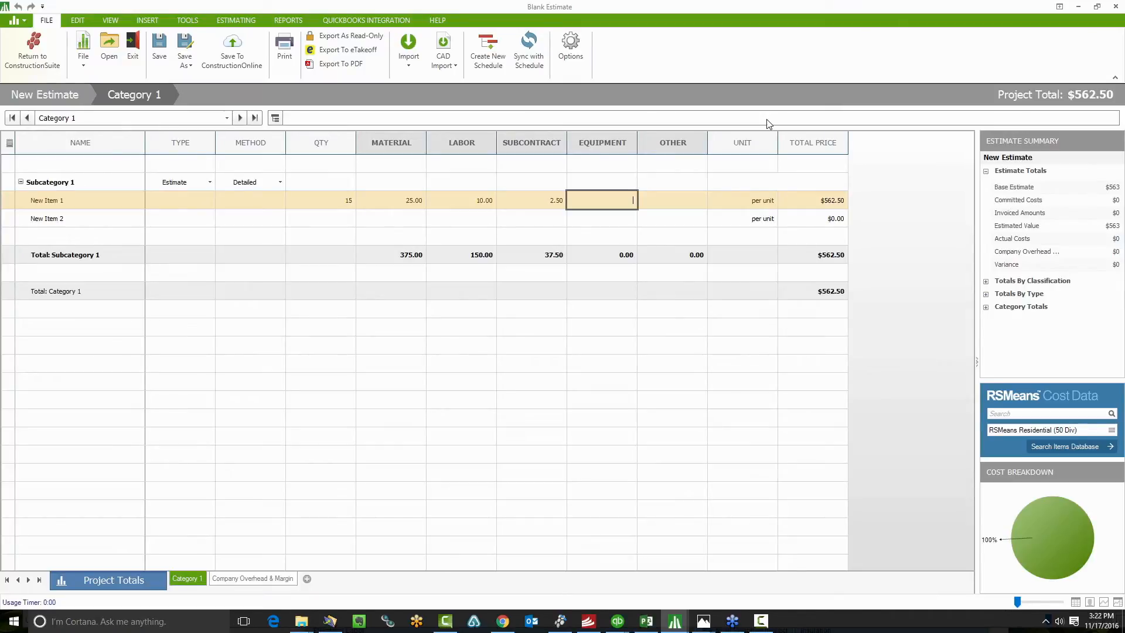
# Step: View the calculation methods available for Subcategory 1 and the estimating commands
pyautogui.click(281, 183)
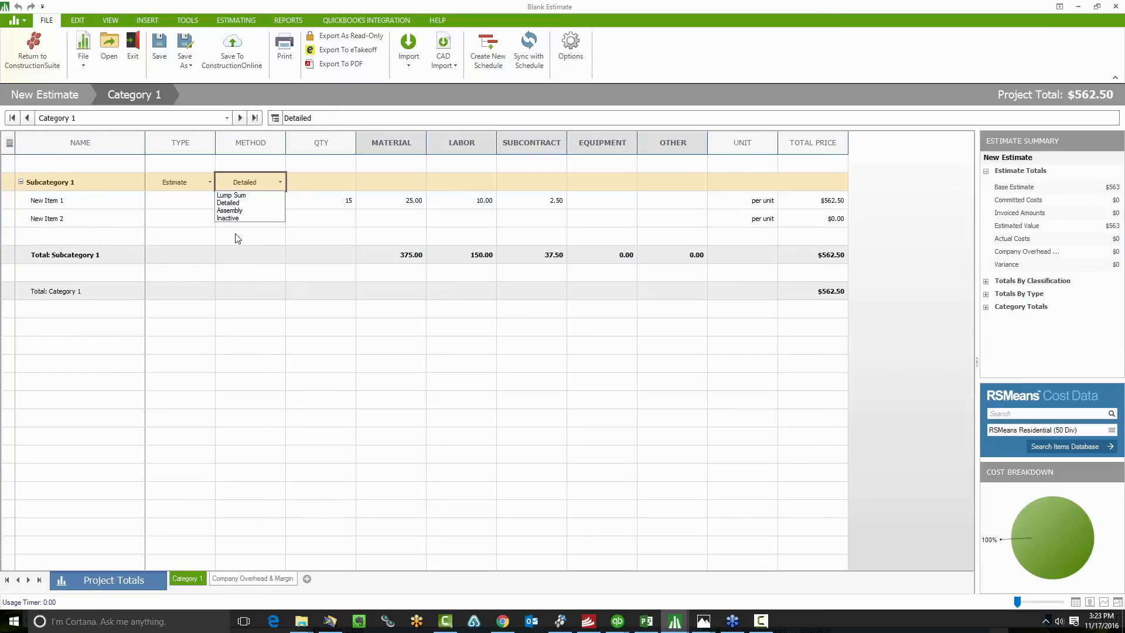
pyautogui.click(338, 226)
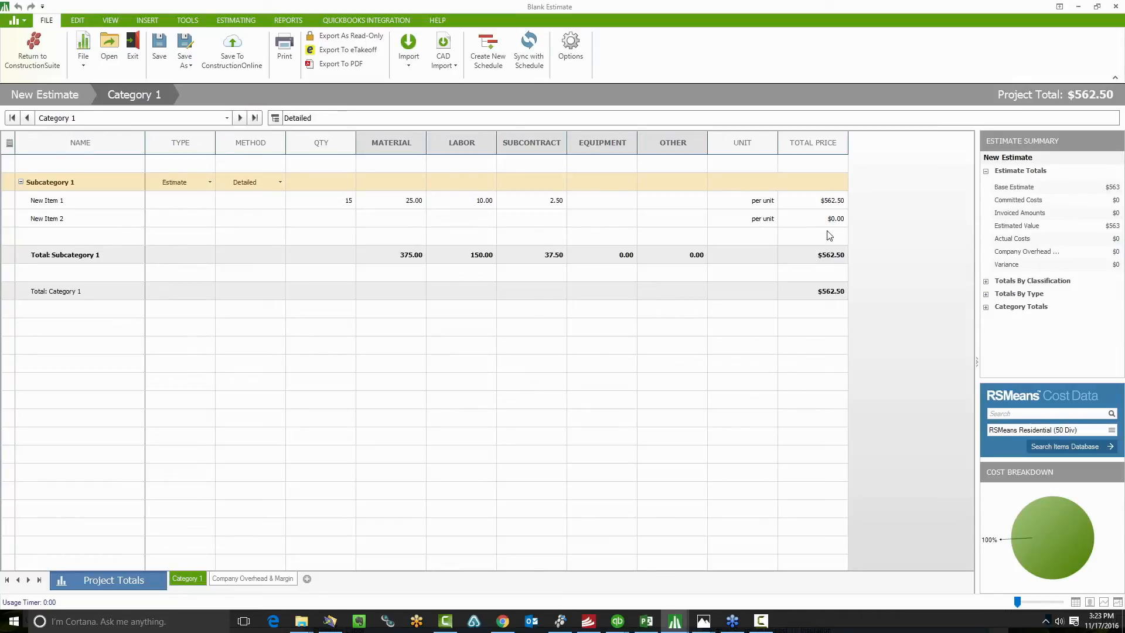
pyautogui.click(245, 24)
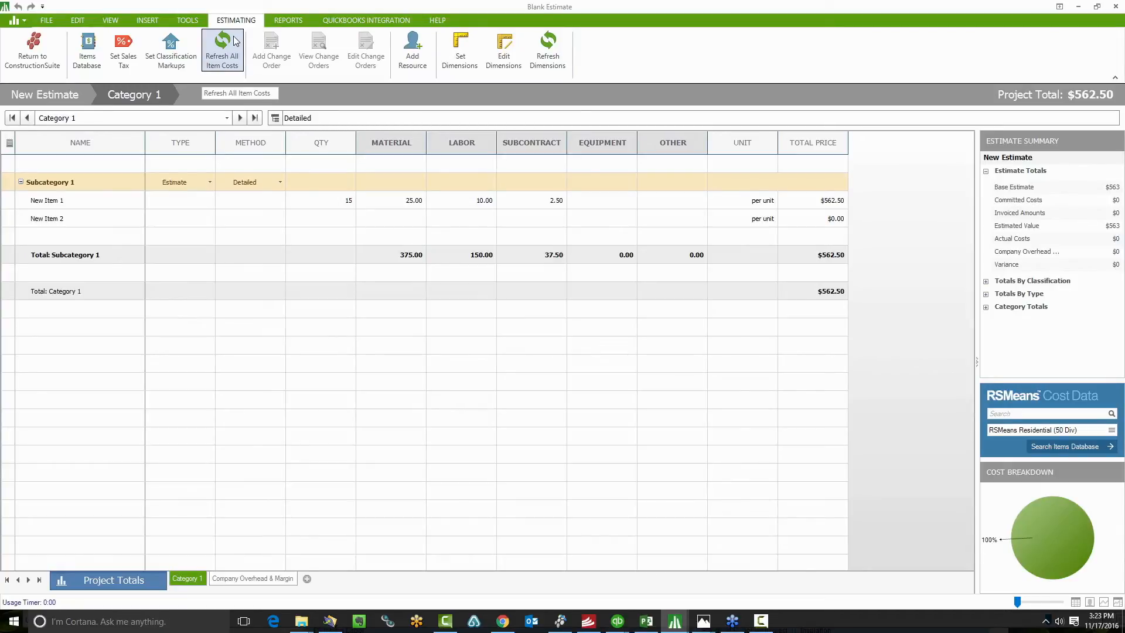
# Step: Open the RSMeans Residential items database and set its cost multiplier to zip code 36830
pyautogui.click(1045, 450)
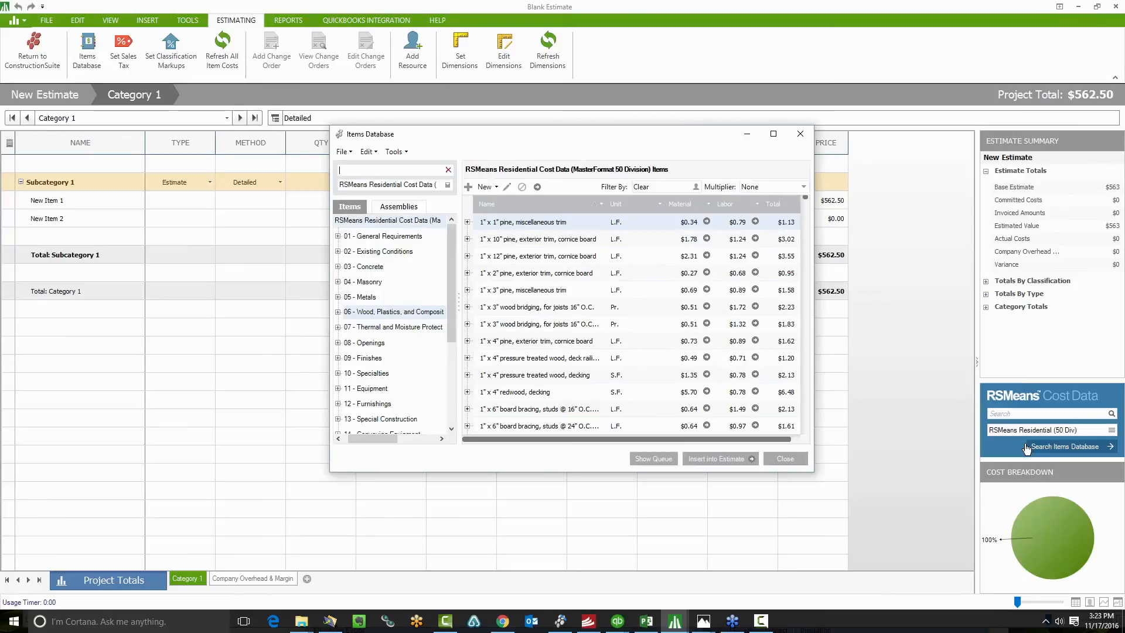
pyautogui.click(788, 192)
pyautogui.click(850, 254)
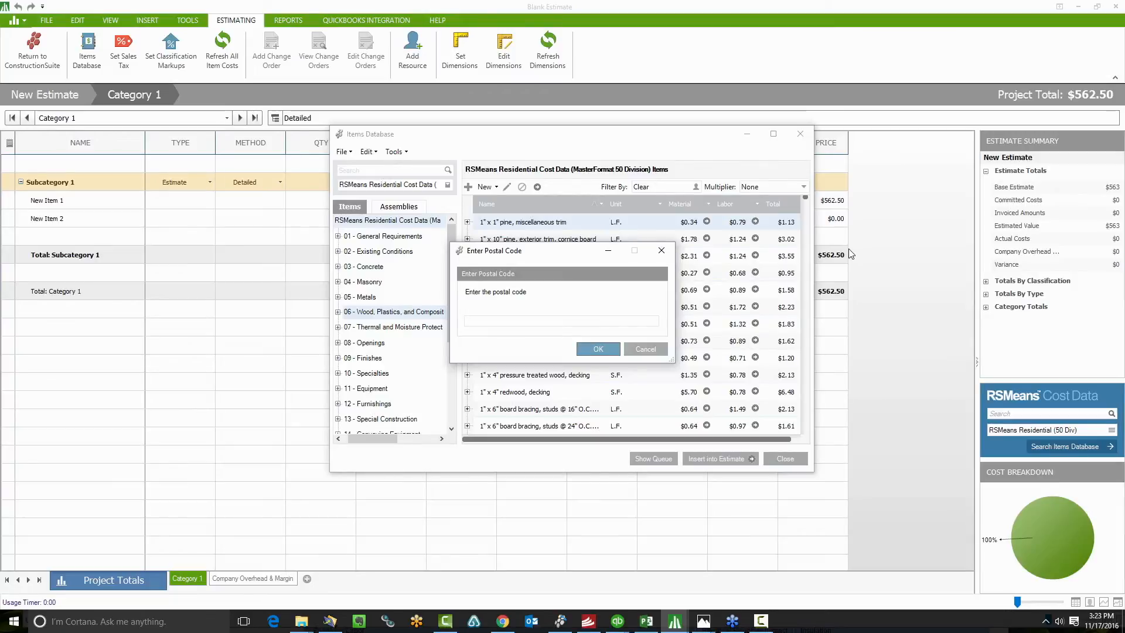
pyautogui.write('36830')
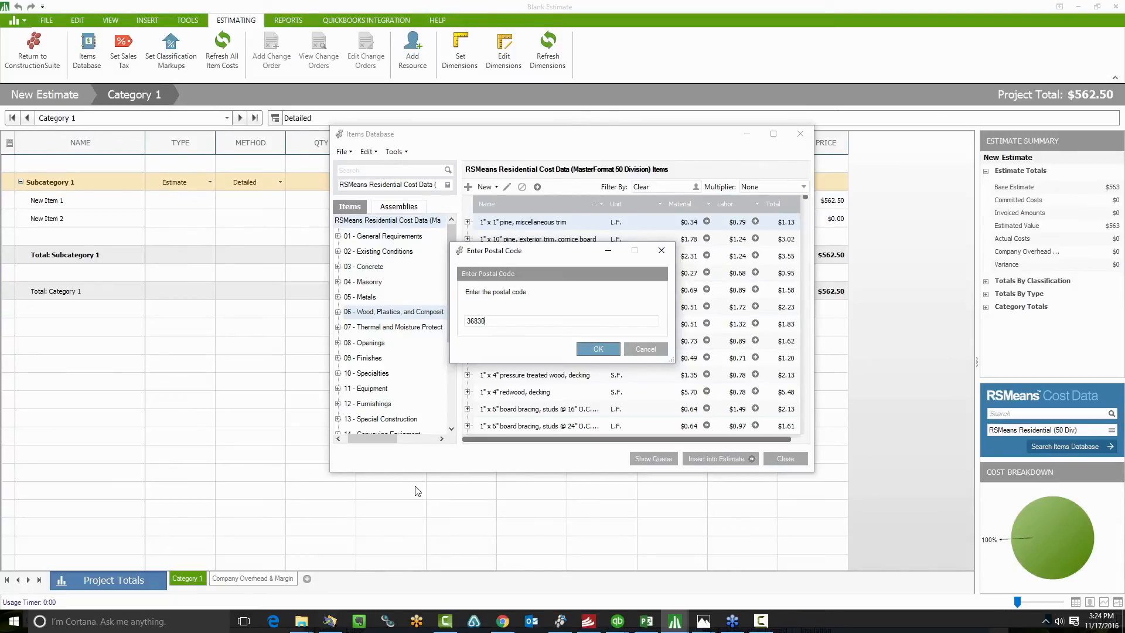
pyautogui.click(586, 350)
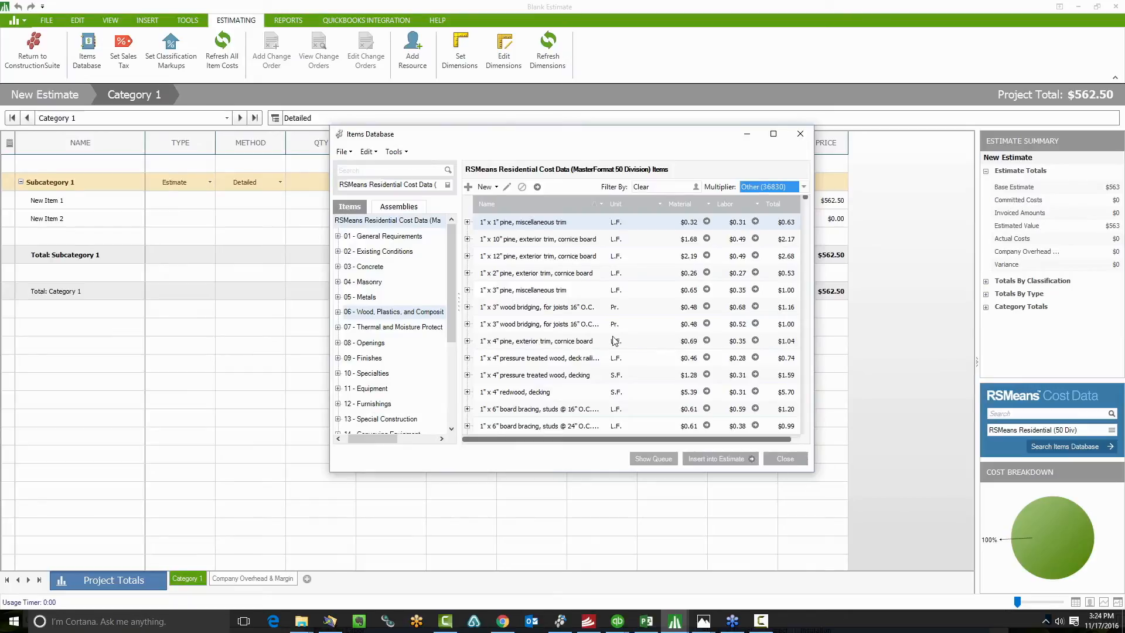
# Step: Review the other cost multiplier options, including Canadian Multipliers, and enlarge the Items Database window
pyautogui.click(804, 187)
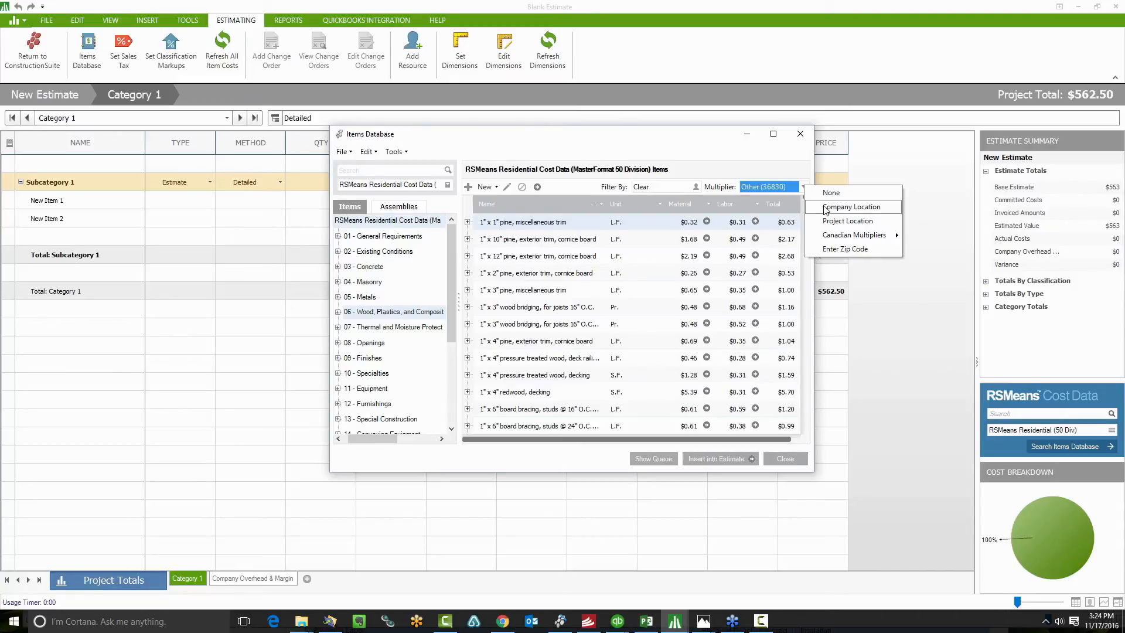
pyautogui.moveTo(839, 237)
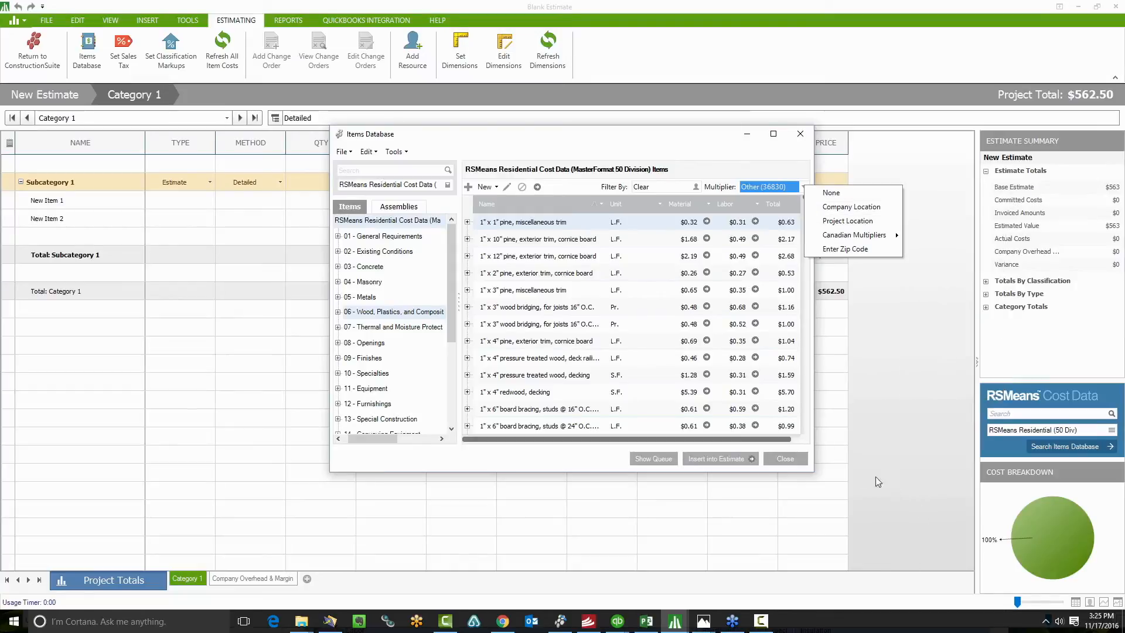
pyautogui.click(809, 470)
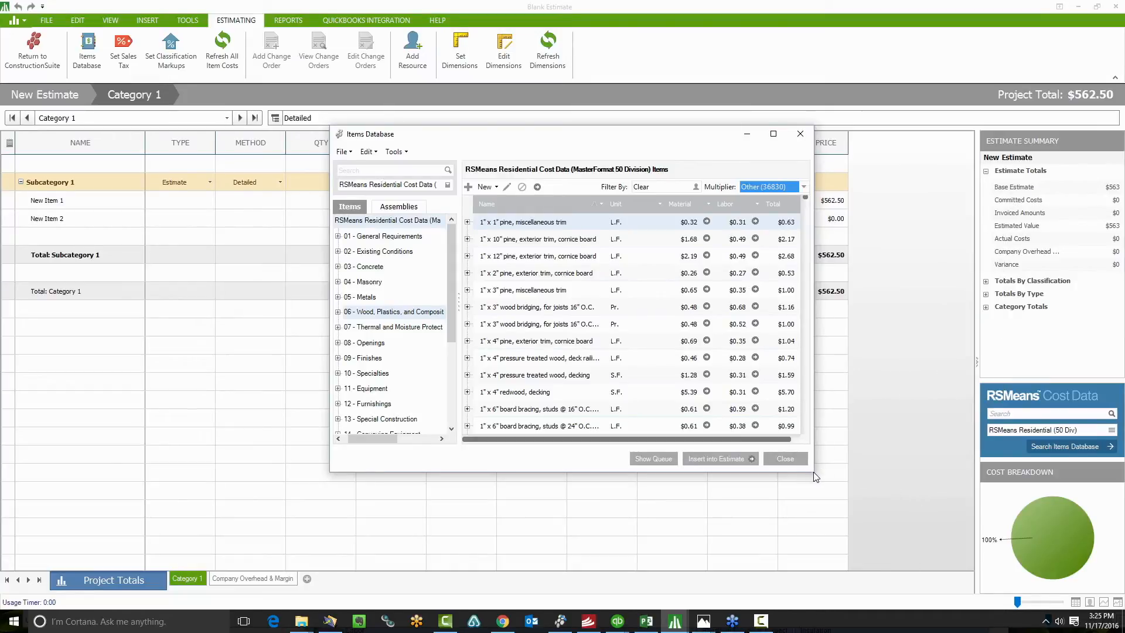
pyautogui.moveTo(815, 472); pyautogui.dragTo(987, 546)
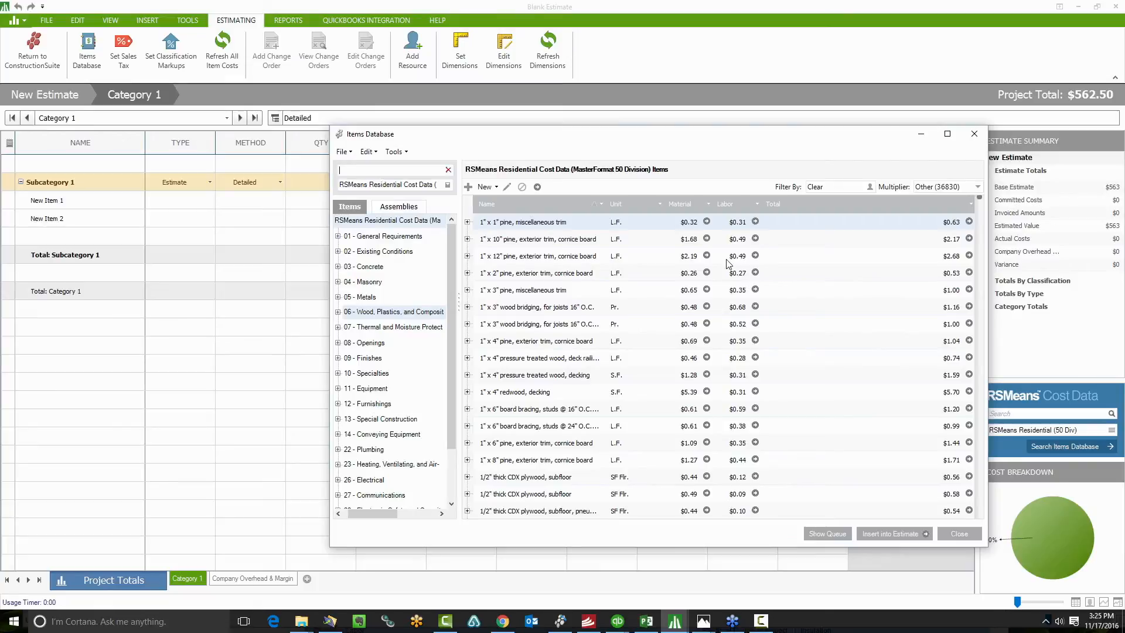
# Step: Insert the RSMeans item 1" x 1" pine, miscellaneous trim below New Item 2 with quantity 150, and minimize the Items Database
pyautogui.click(158, 217)
pyautogui.click(969, 223)
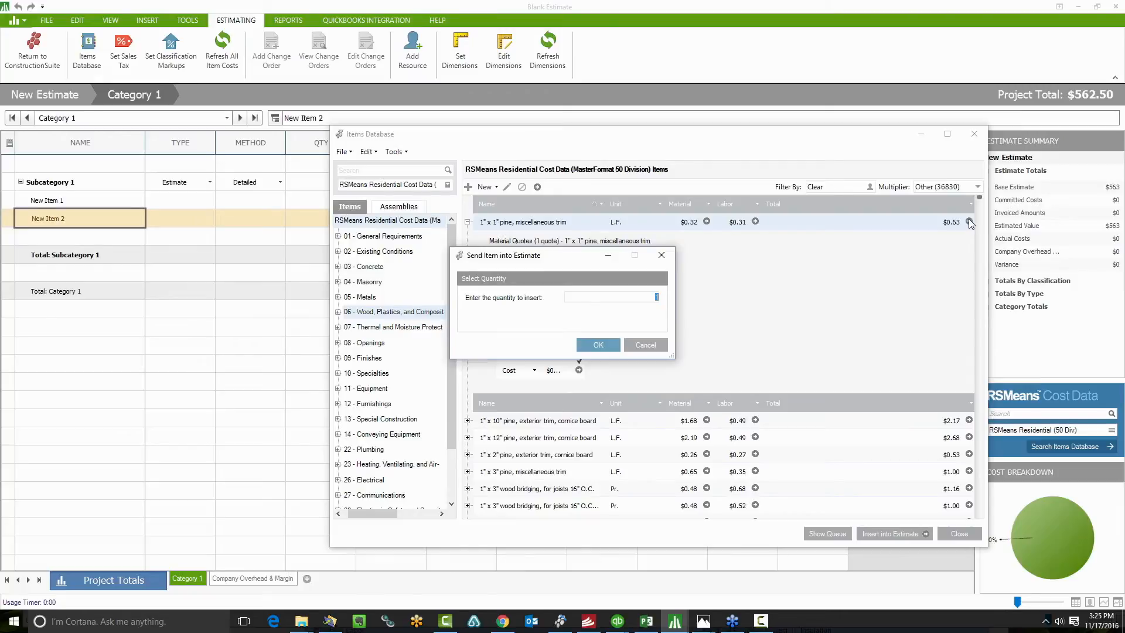
pyautogui.write('150')
pyautogui.press('Return')
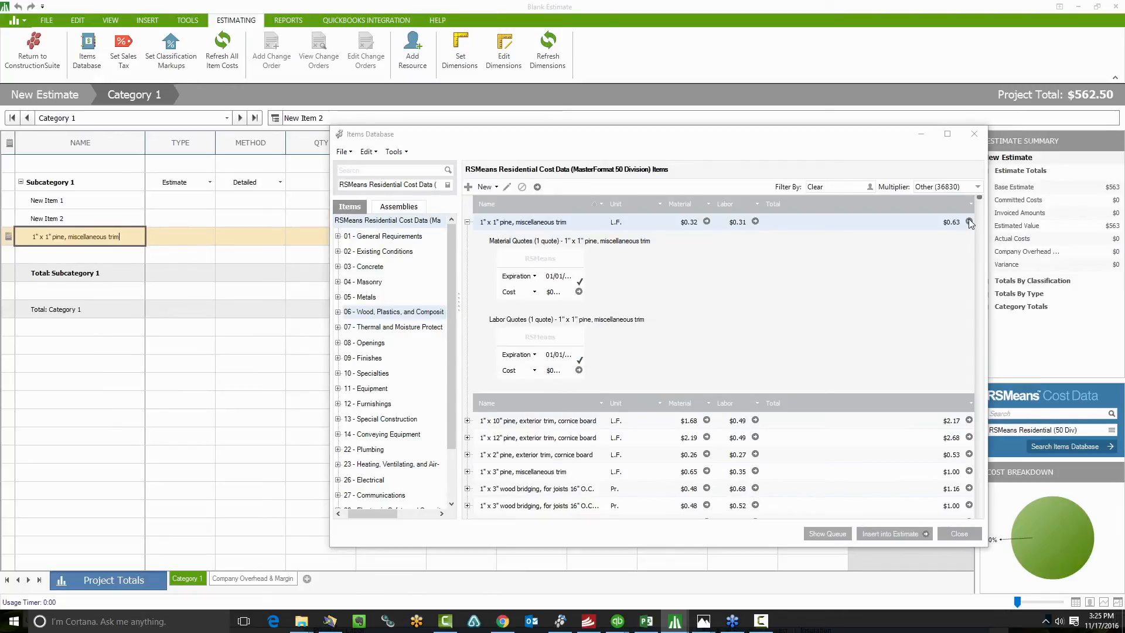
pyautogui.click(922, 135)
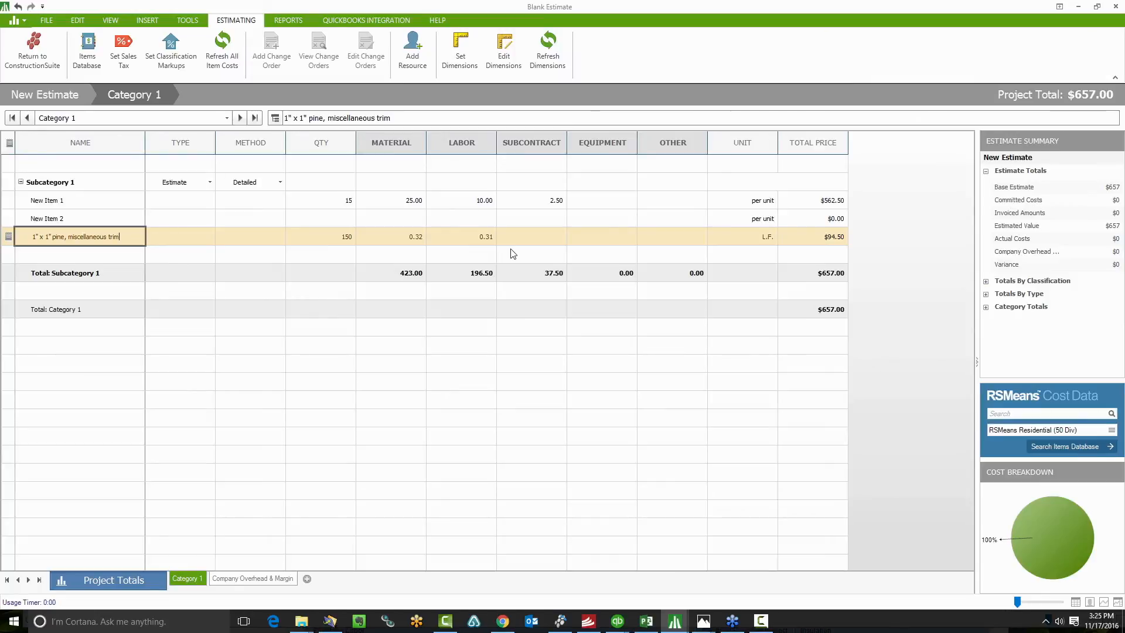
# Step: Set the quantity of the 1" x 1" pine, miscellaneous trim item to 120
pyautogui.click(333, 234)
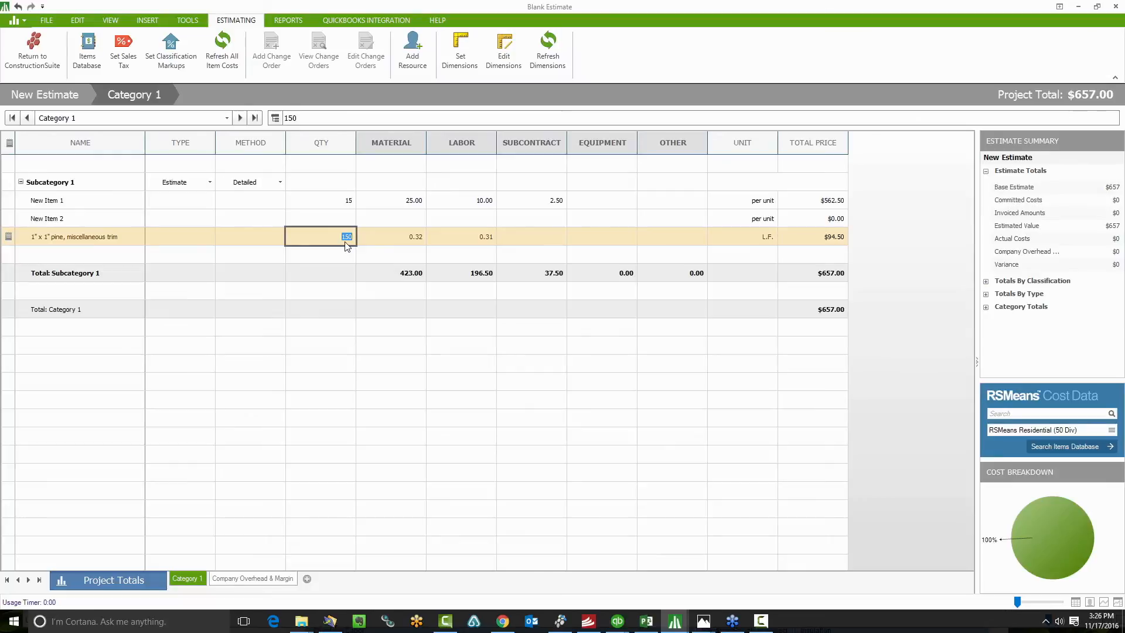
pyautogui.write('120')
pyautogui.press('Return')
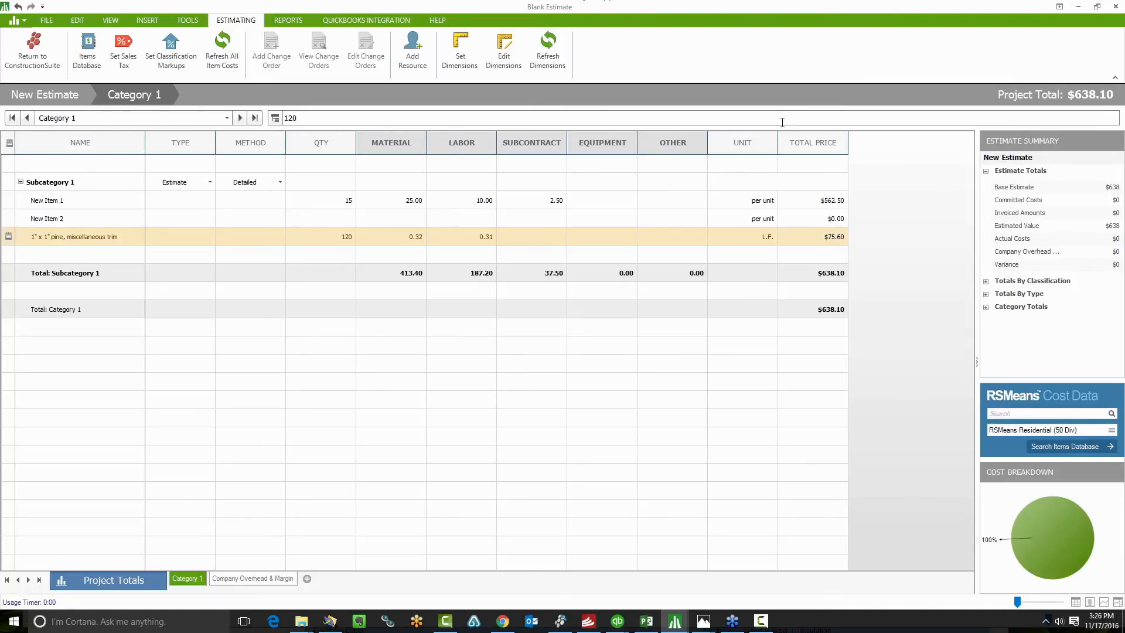
# Step: Rearrange the estimate columns so Unit comes before Qty, and Equipment and Subcontract follow Total Price
pyautogui.click(753, 141)
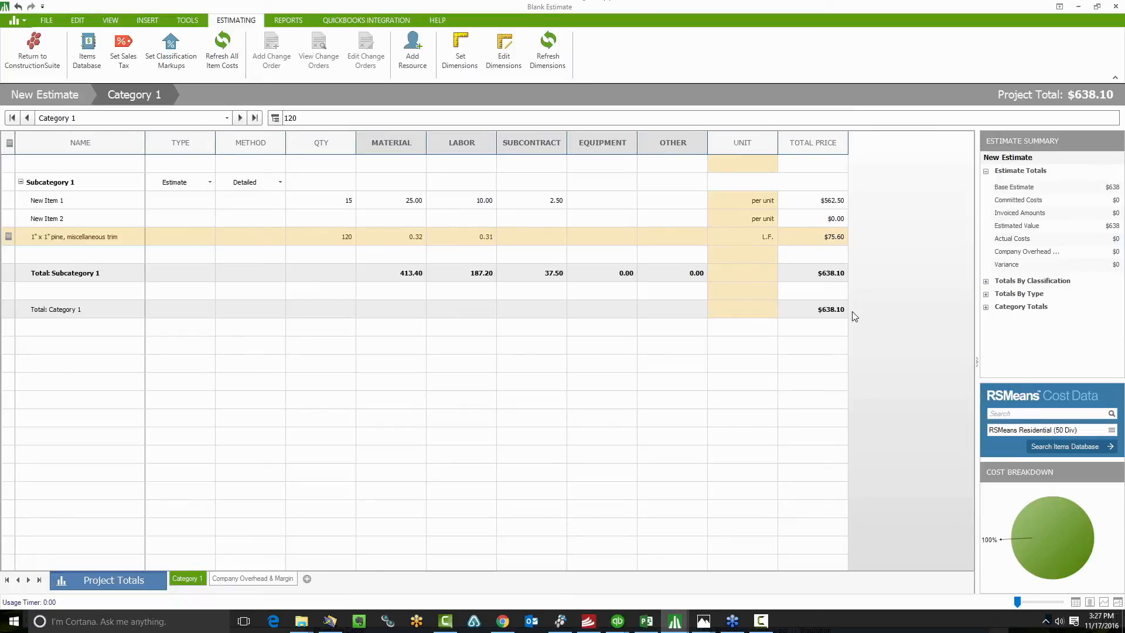
pyautogui.moveTo(748, 151); pyautogui.dragTo(319, 153)
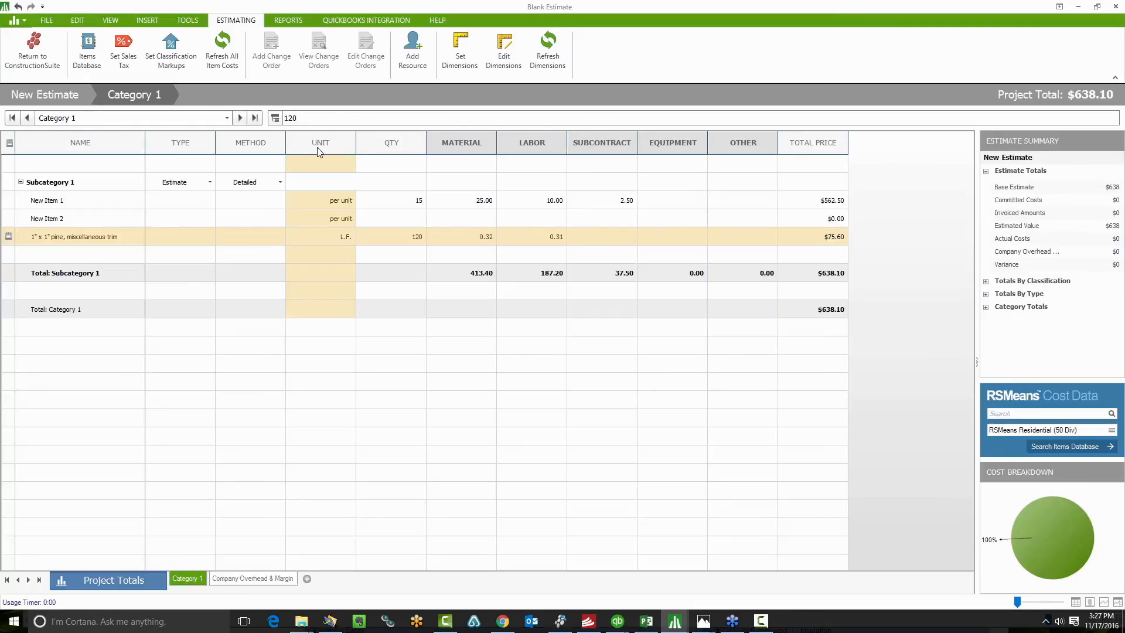
pyautogui.click(612, 148)
pyautogui.moveTo(618, 146); pyautogui.dragTo(842, 144)
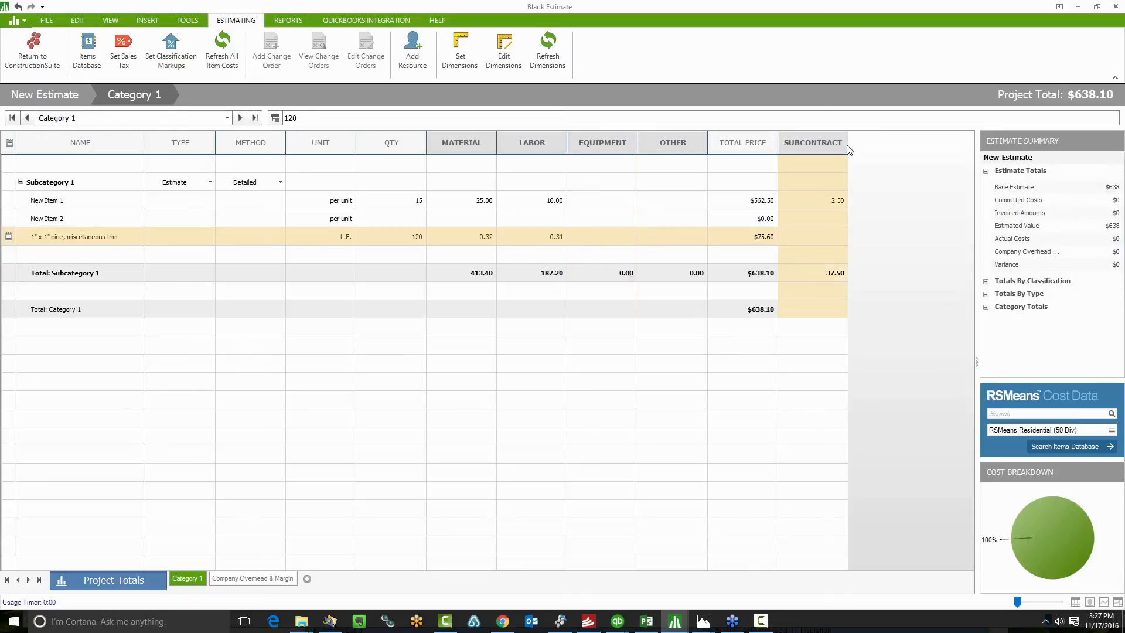
pyautogui.click(604, 143)
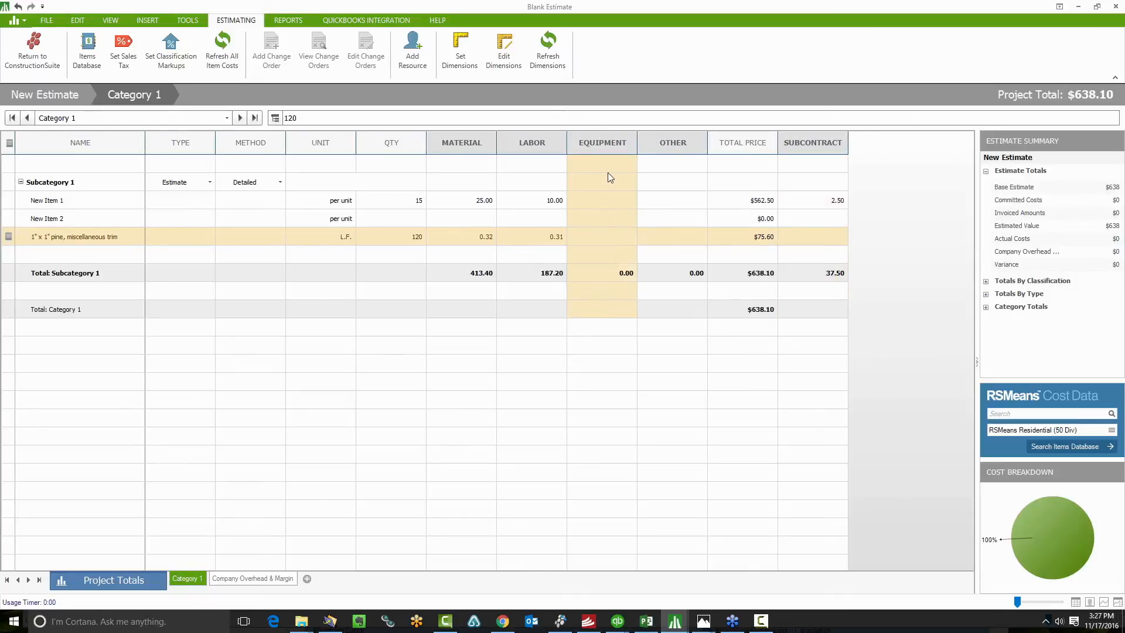
pyautogui.moveTo(607, 144); pyautogui.dragTo(779, 147)
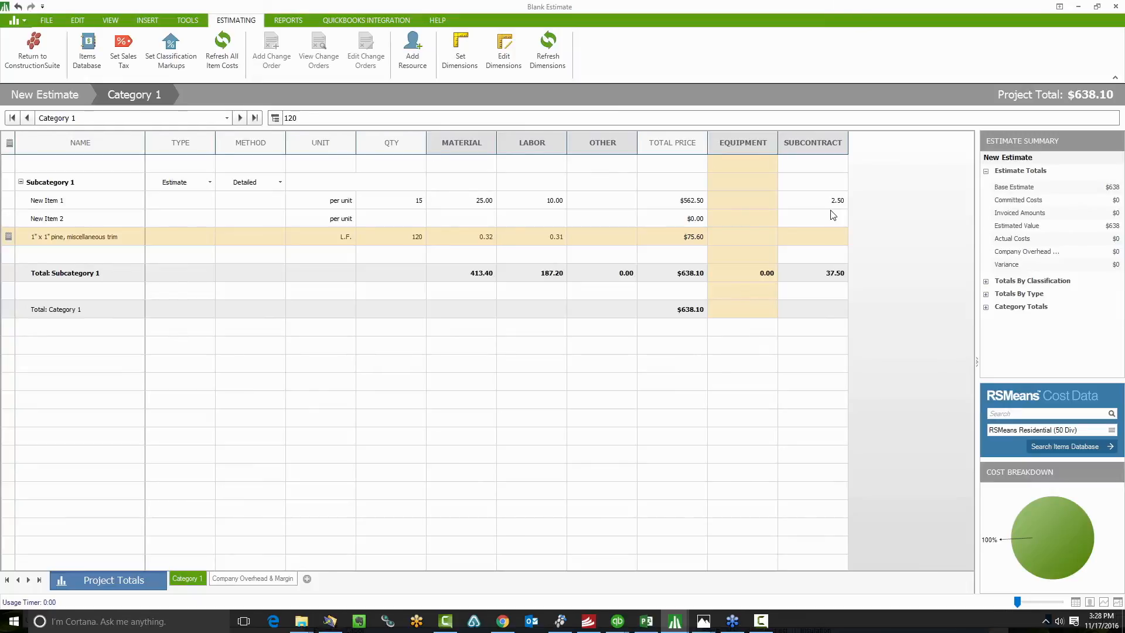
# Step: Open the calculation method choices for Subcategory 1
pyautogui.click(268, 186)
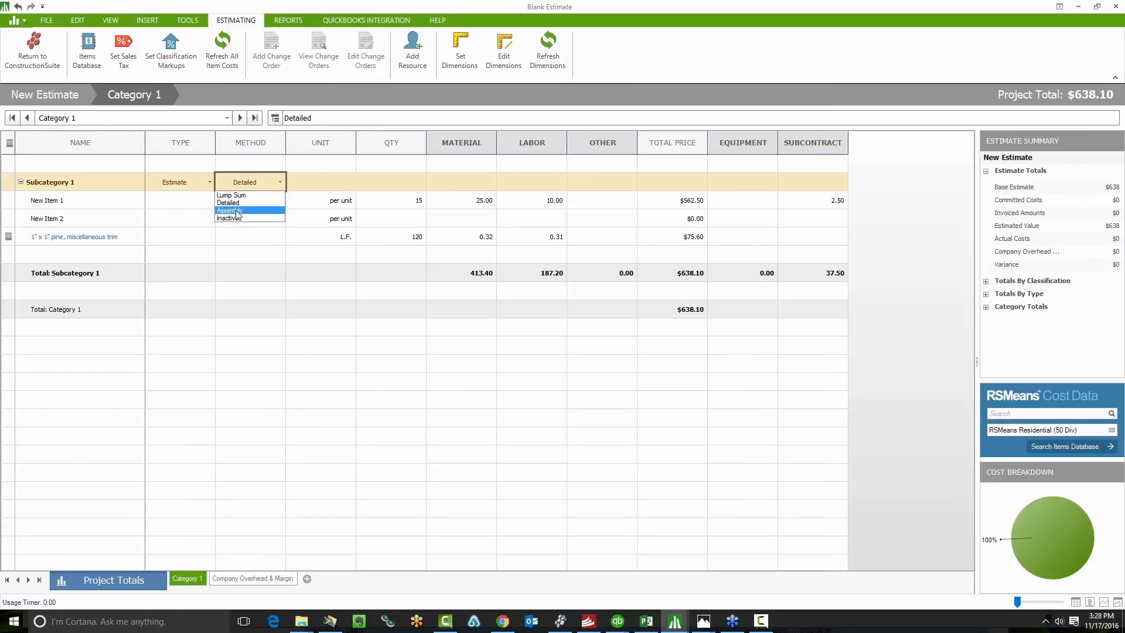